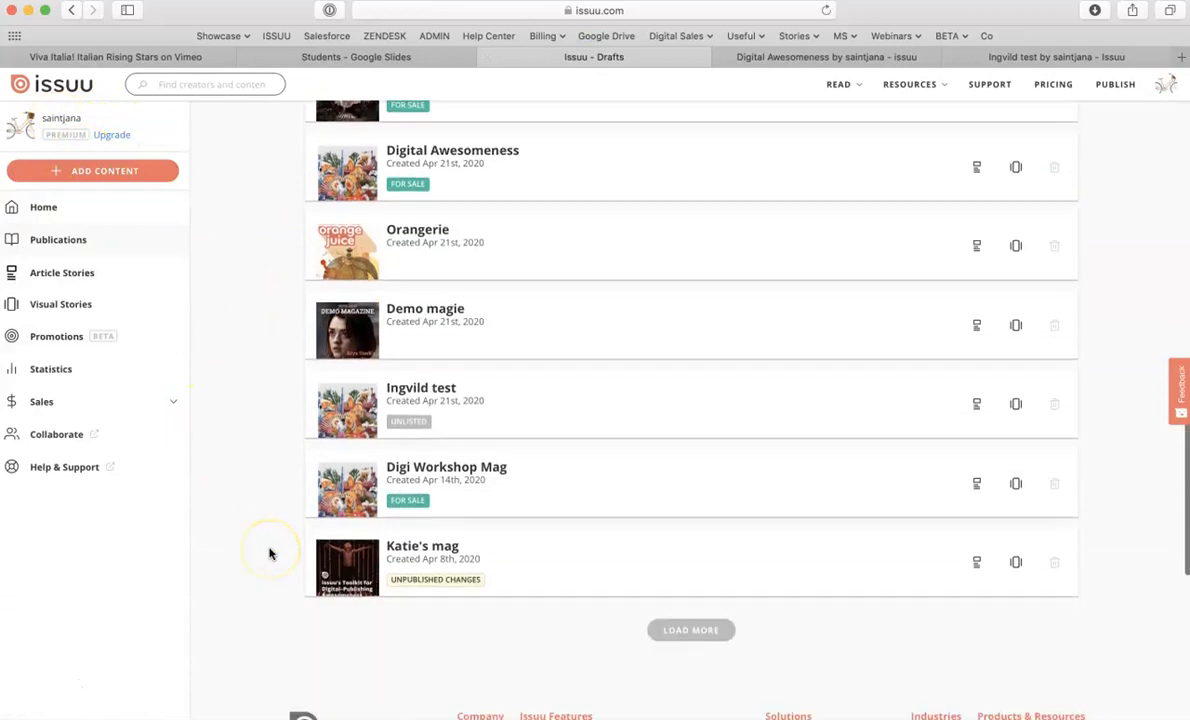
- Open the Digi Awesome Magster publication from the publications list
scroll(268, 553, "up", 2)
scroll(268, 553, "down", 2)
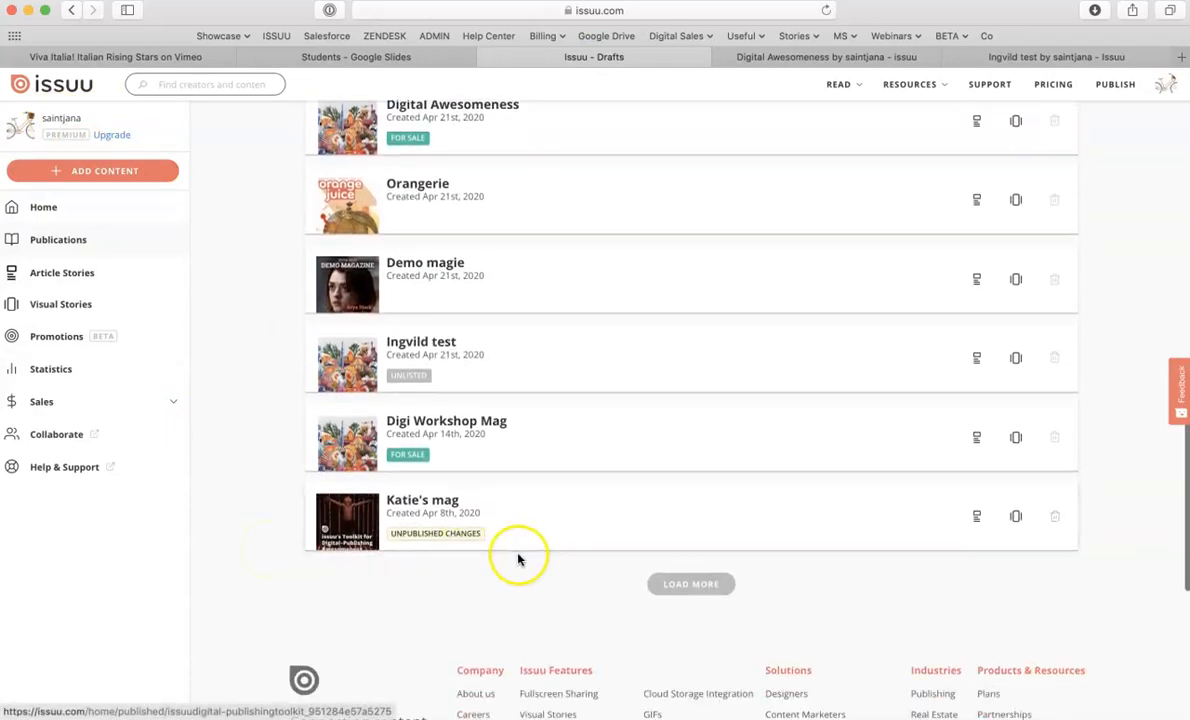
scroll(295, 404, "up", 5)
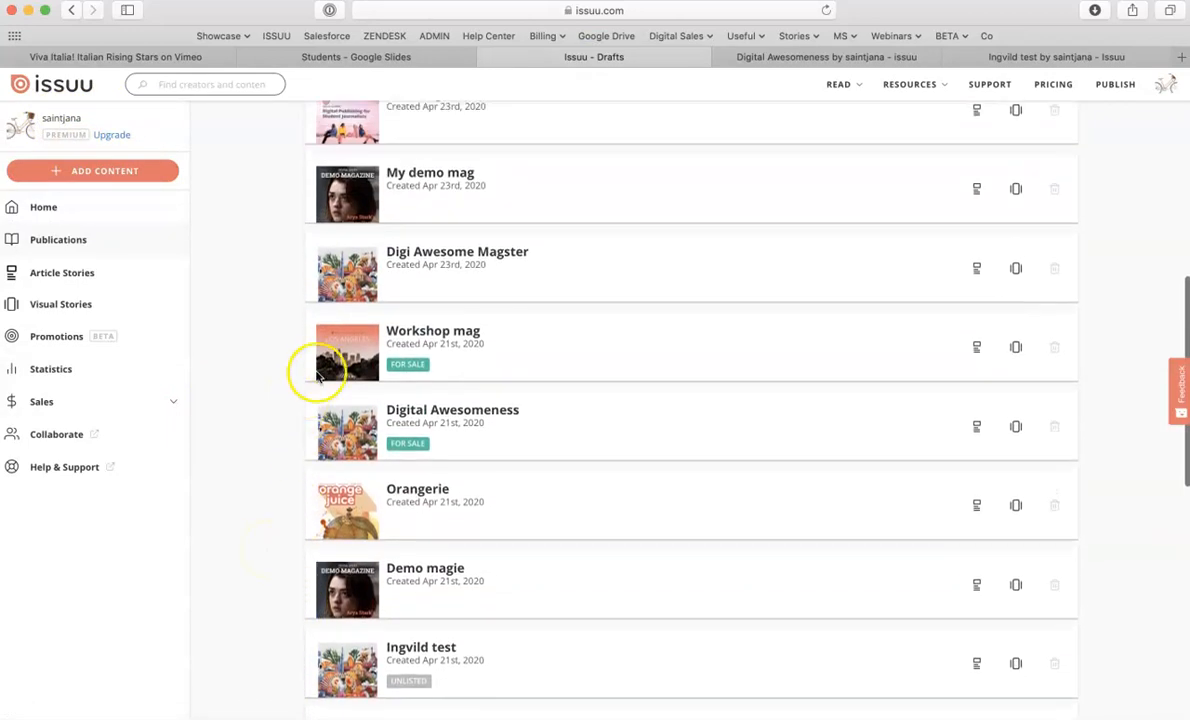
left_click(440, 268)
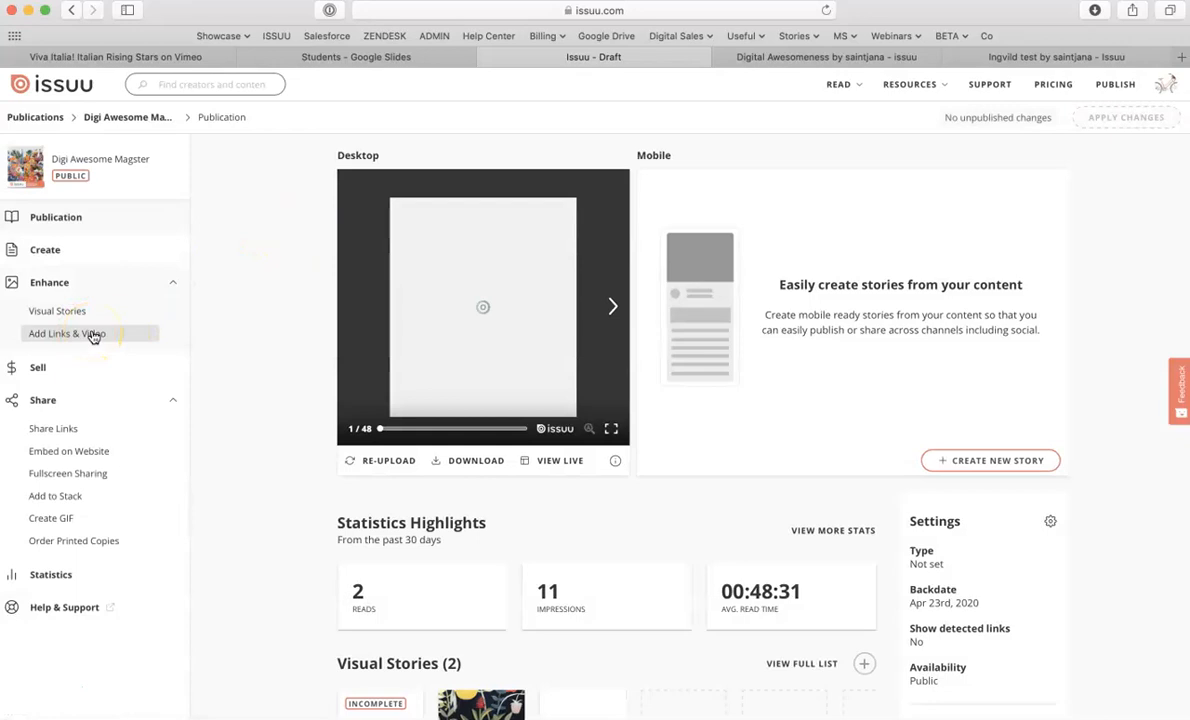
- Open Add Links & Video for the publication and select the spread with pages 46 and 47
left_click(74, 335)
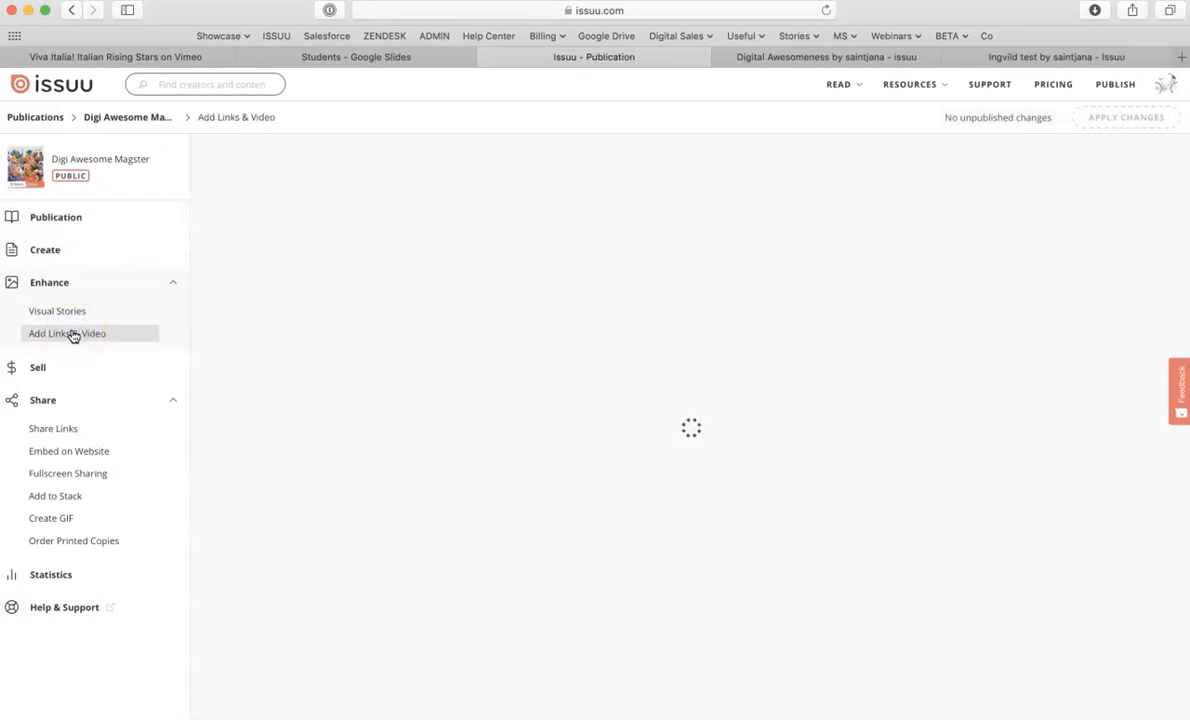
left_click(208, 362)
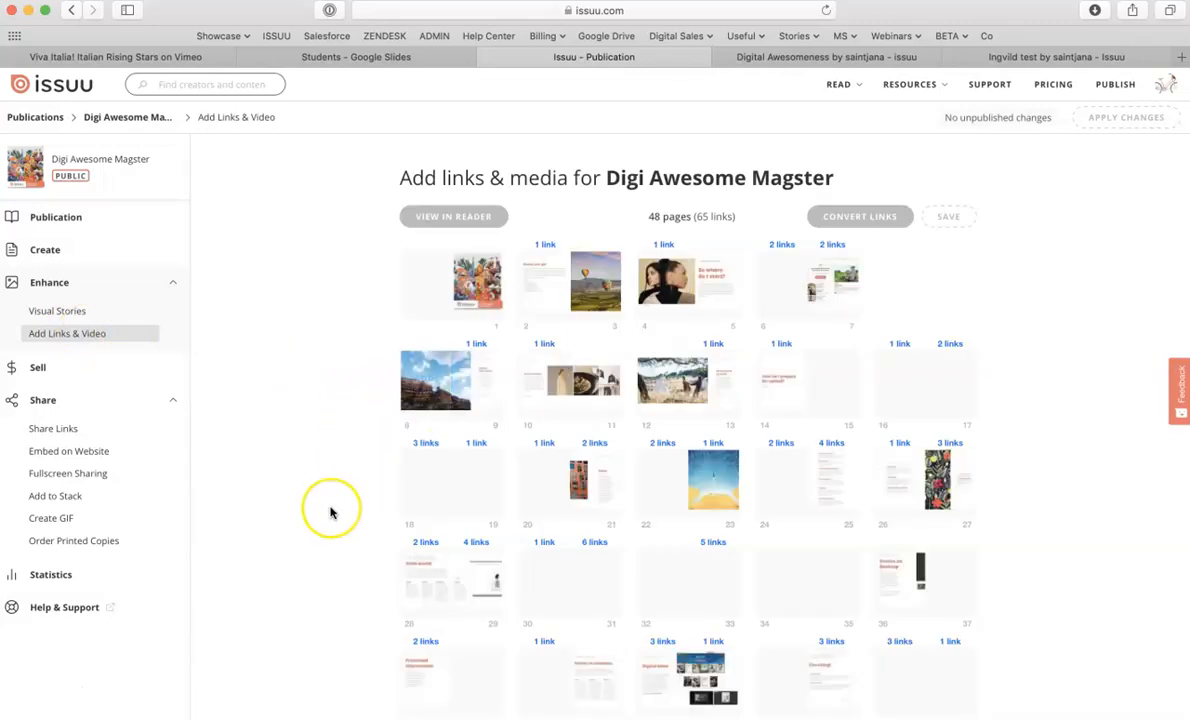
scroll(330, 510, "down", 1)
scroll(330, 513, "up", 1)
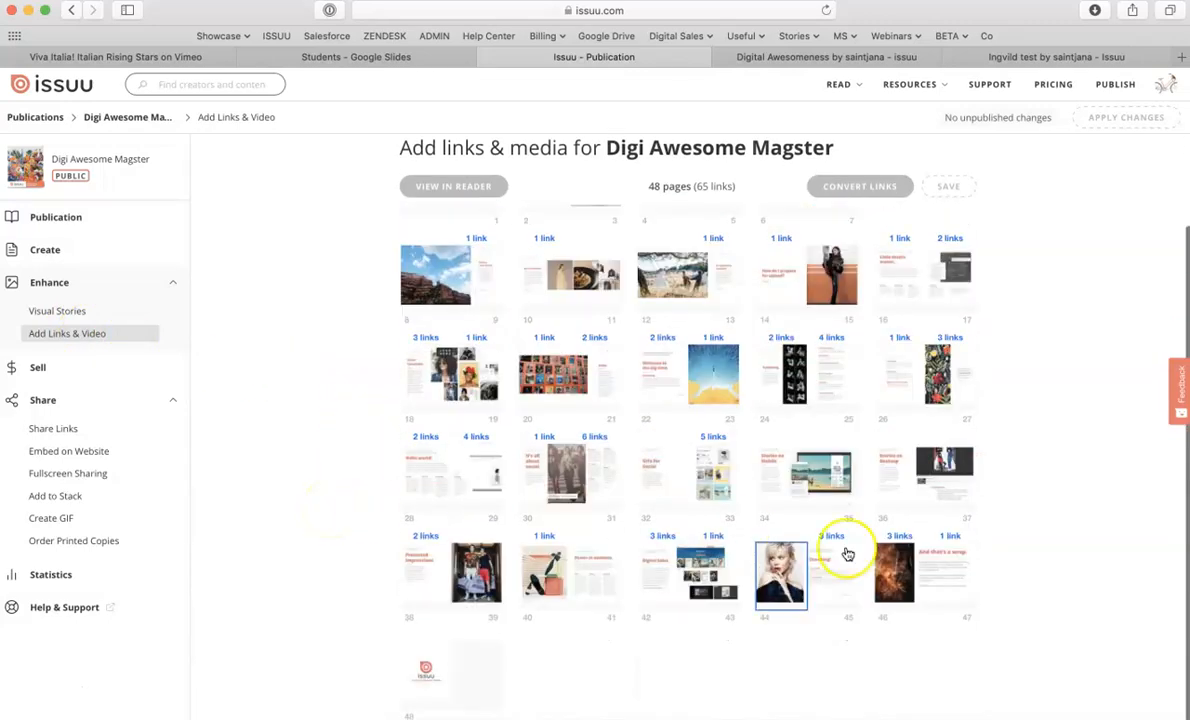
left_click(895, 568)
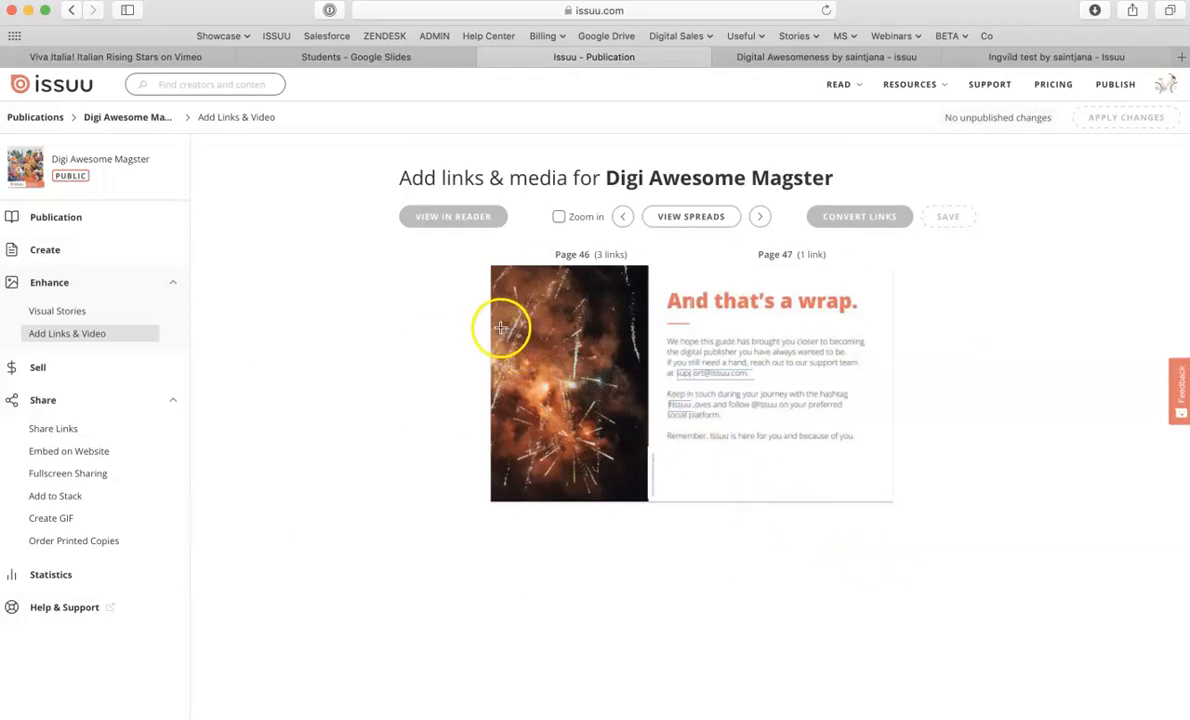
- Draw a link area across the upper part of page 46 and choose the Video link type
left_click_drag(501, 326, 637, 412)
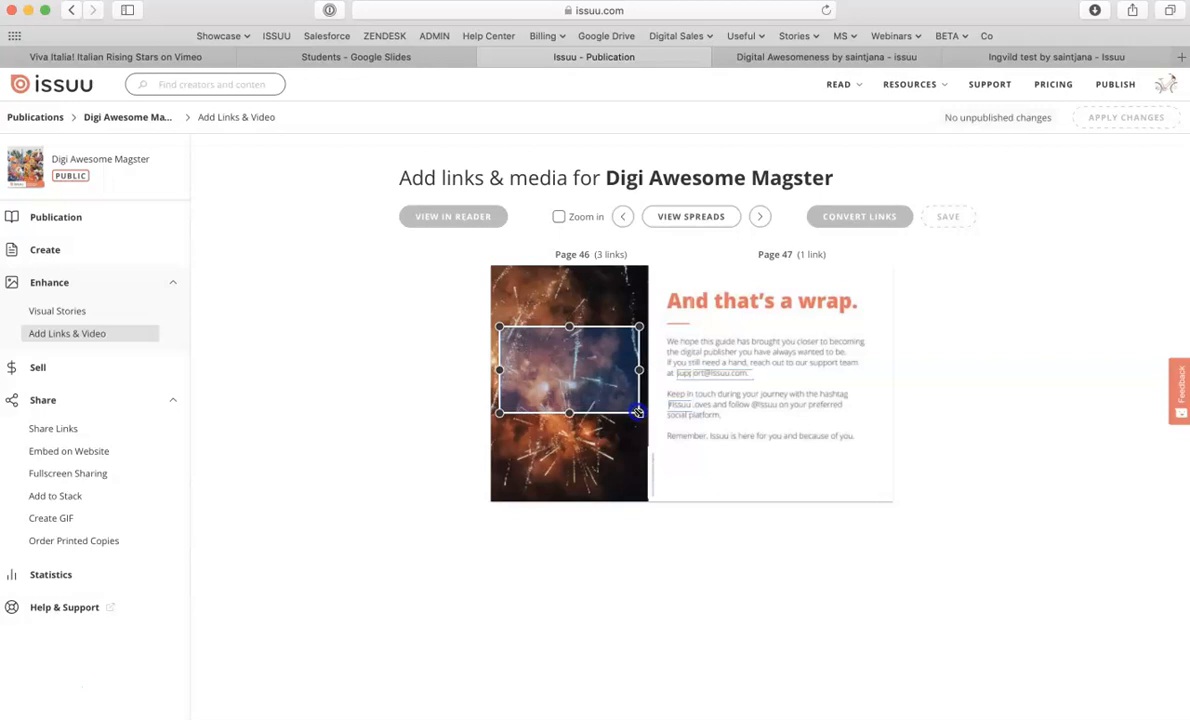
left_click_drag(637, 412, 637, 412)
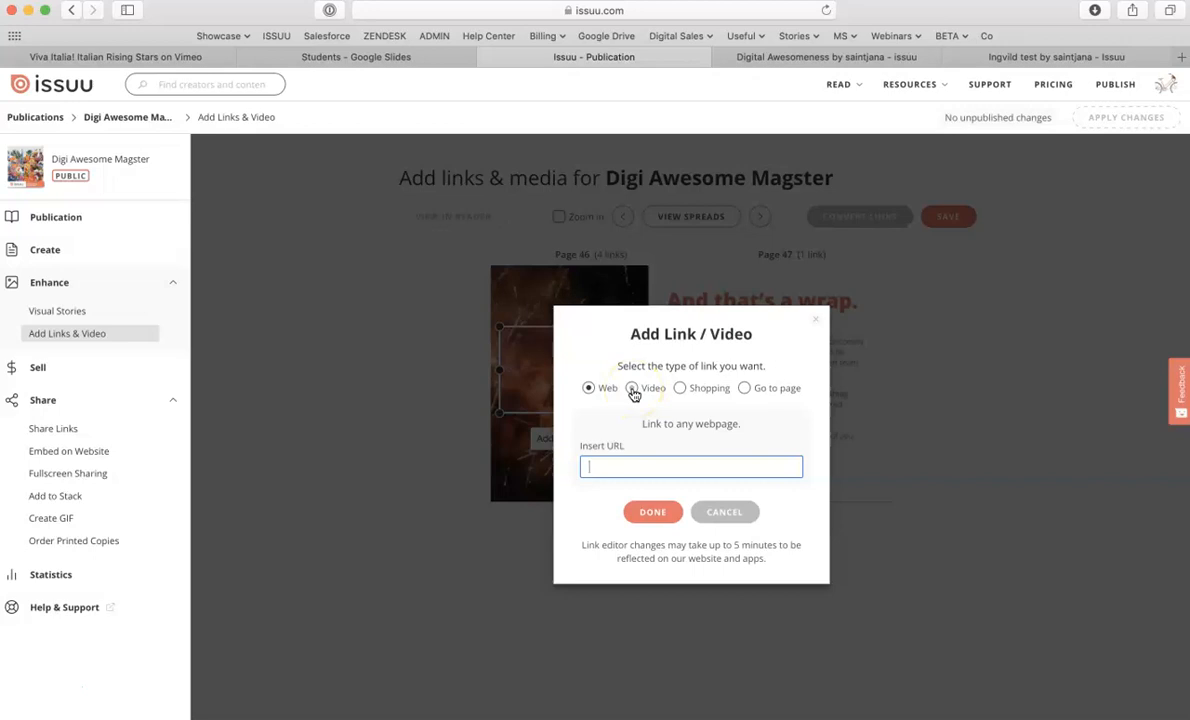
left_click(745, 389)
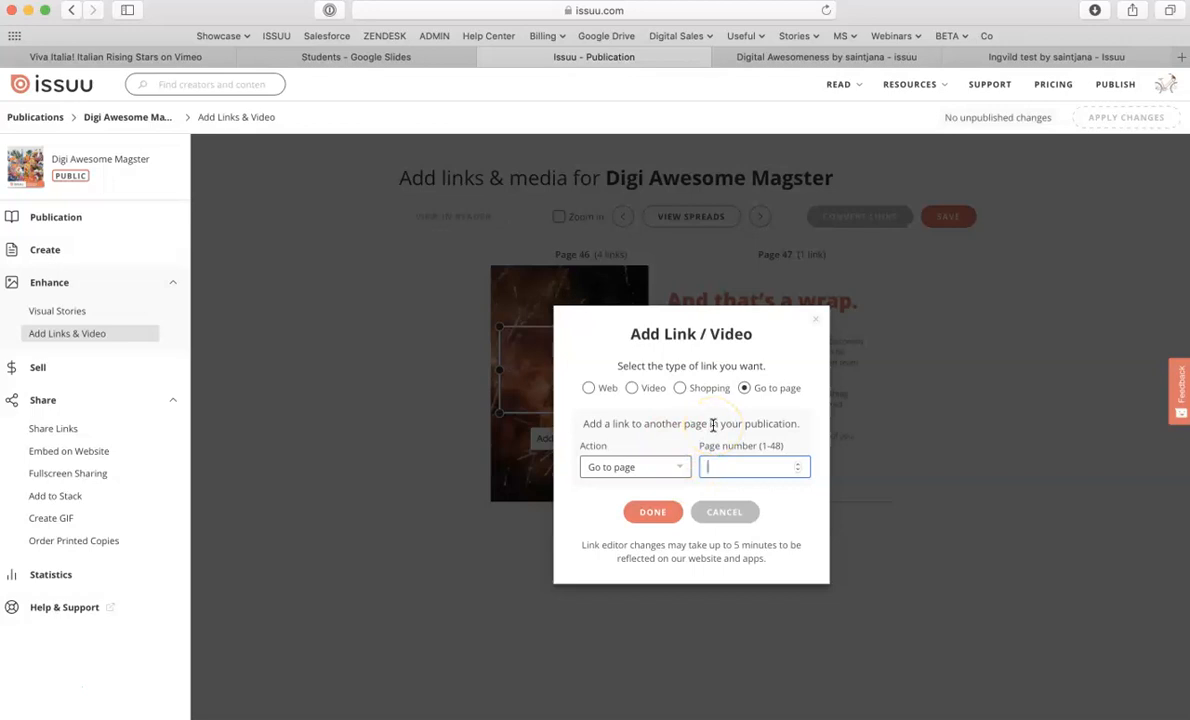
left_click(633, 388)
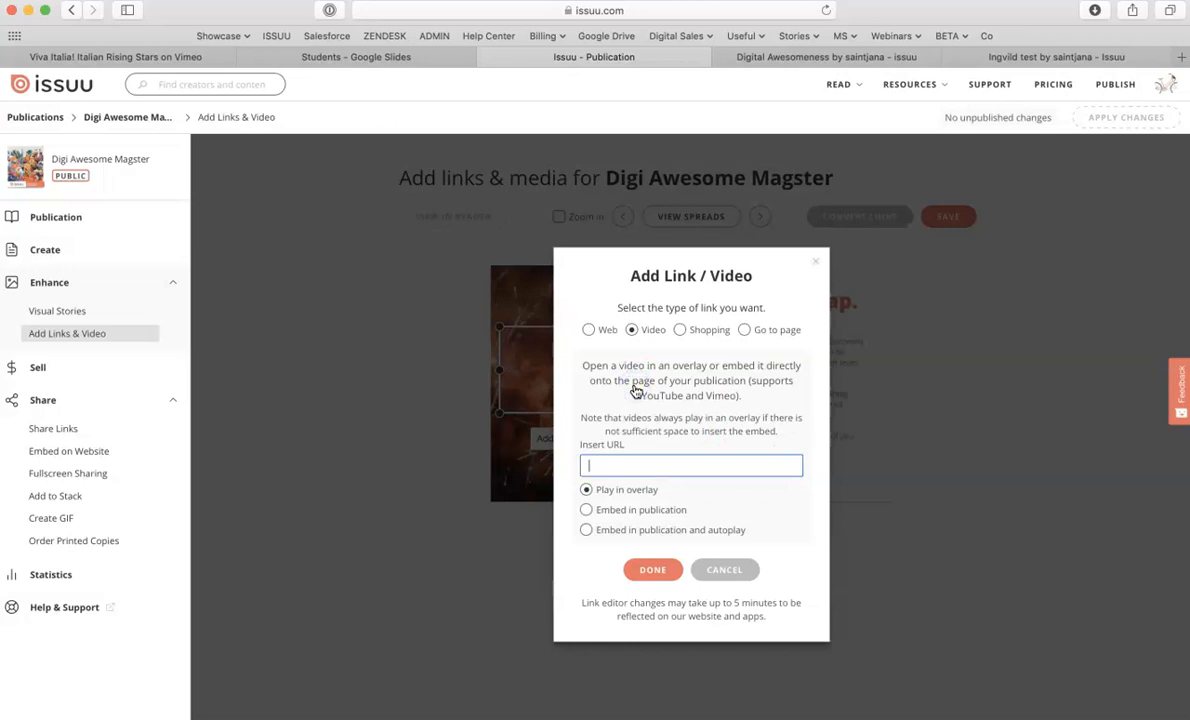
- Set the video link to Embed in publication and autoplay
left_click(628, 462)
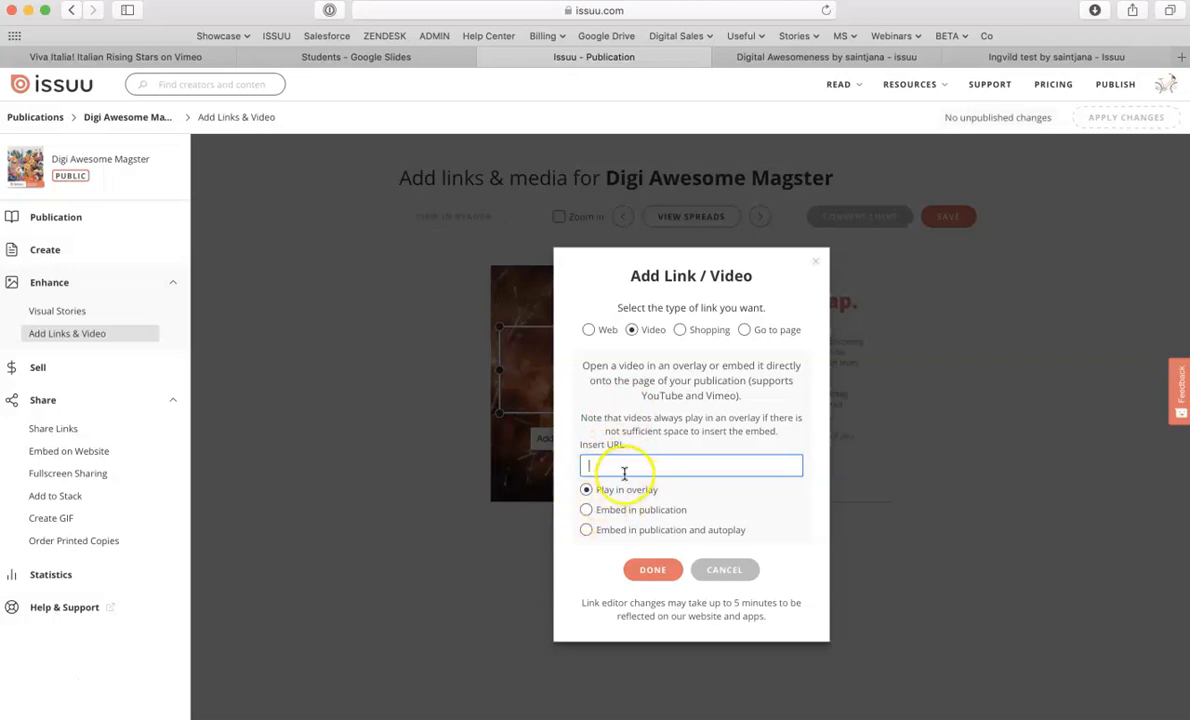
left_click(585, 511)
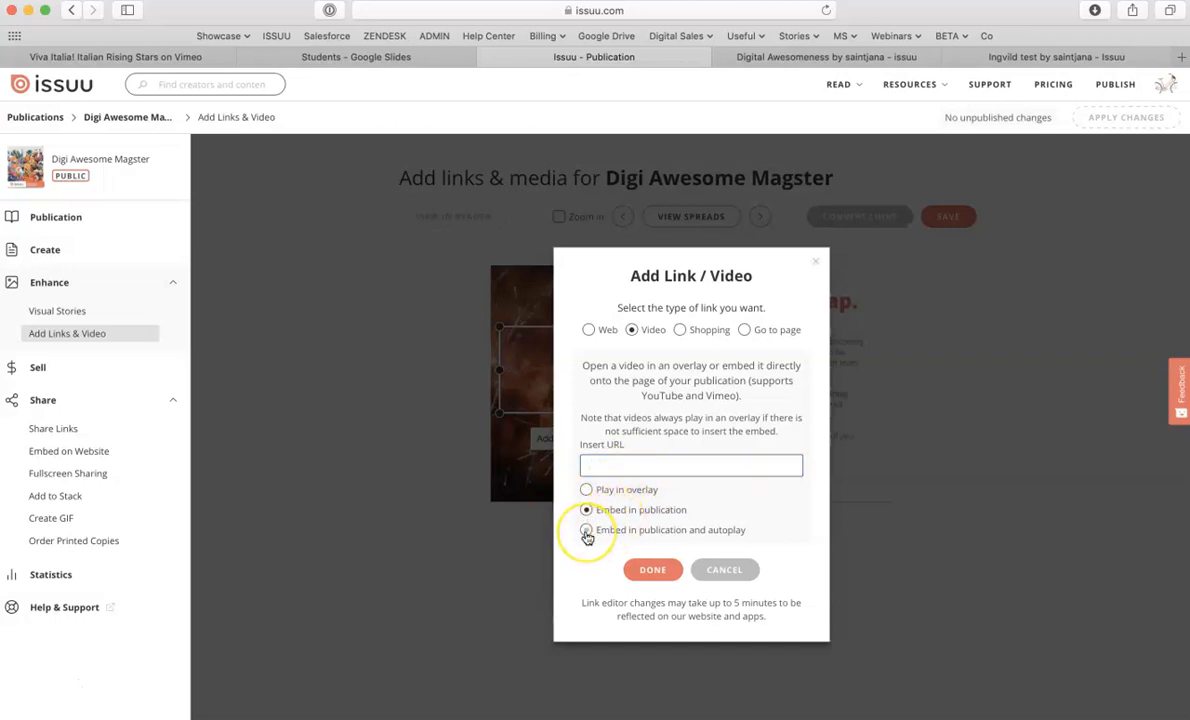
left_click(586, 531)
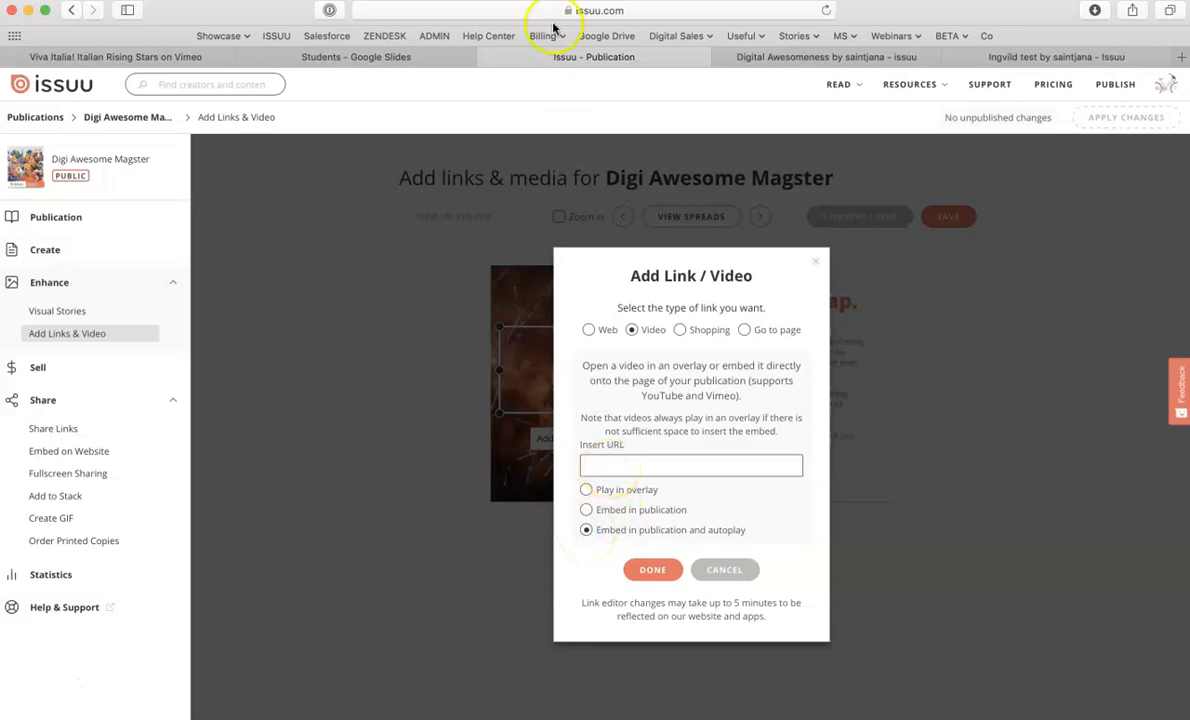
- Copy the URL of the Viva Italia! Italian Rising Stars video on Vimeo
left_click(135, 59)
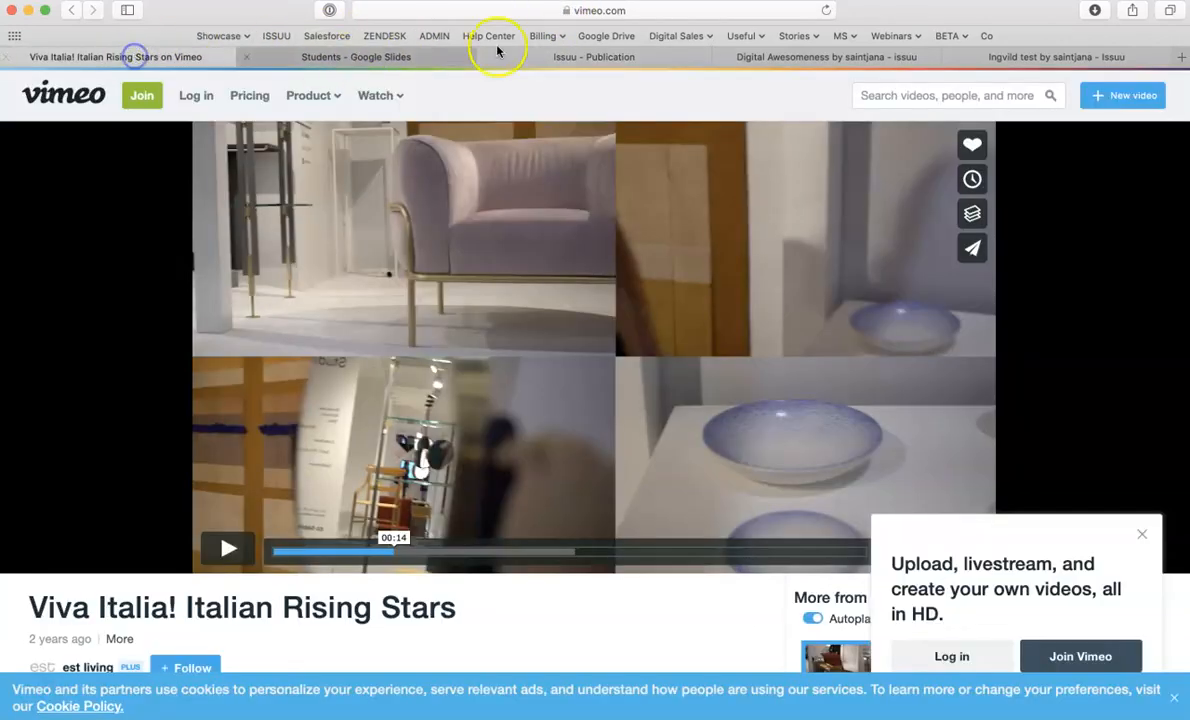
left_click(640, 12)
key("super+c")
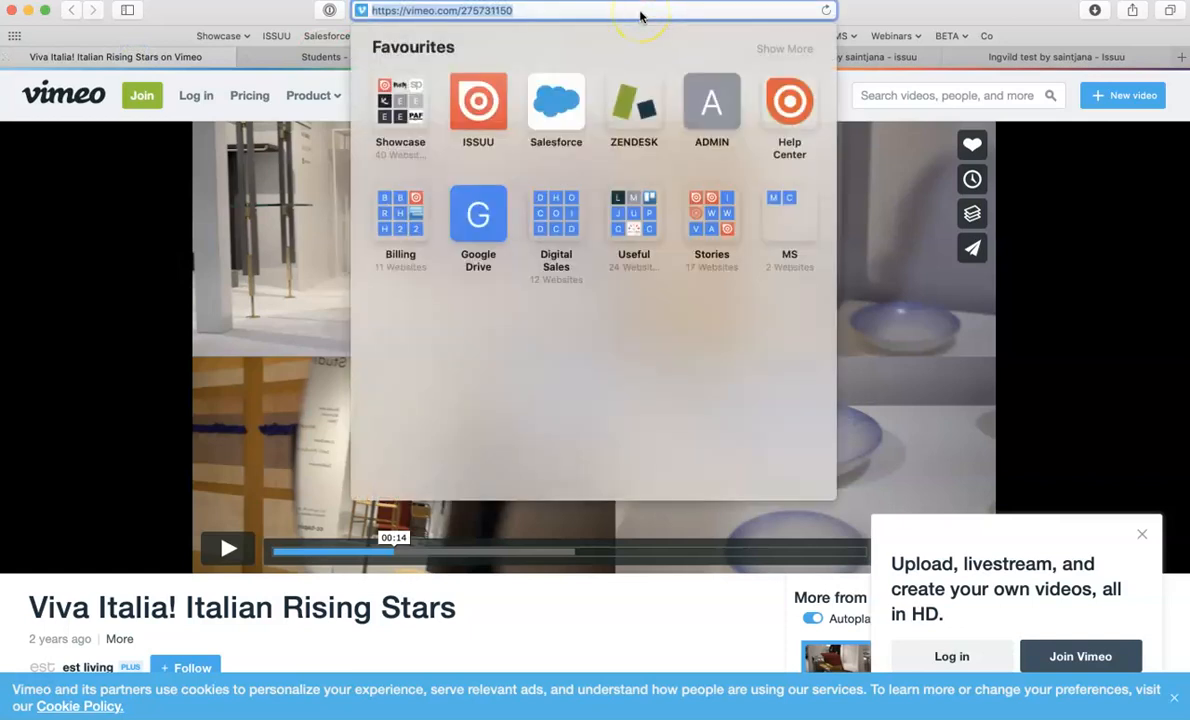
left_click(207, 58)
left_click(762, 58)
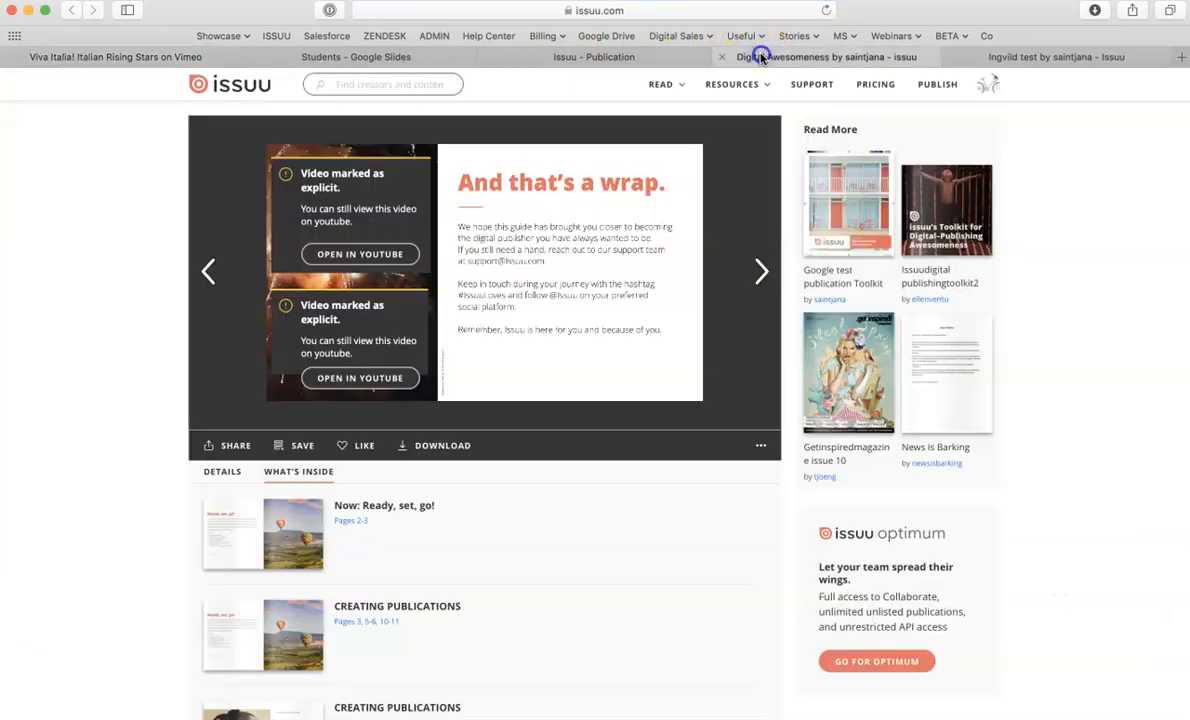
left_click(576, 57)
left_click(627, 464)
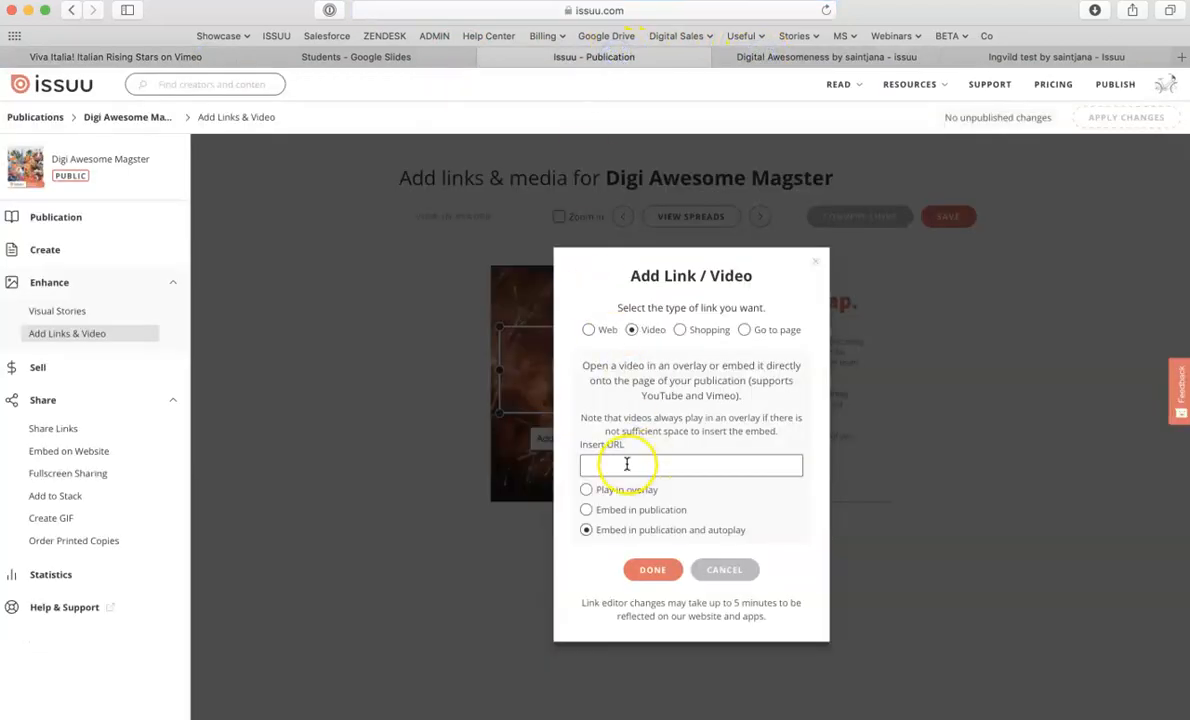
key("super+v")
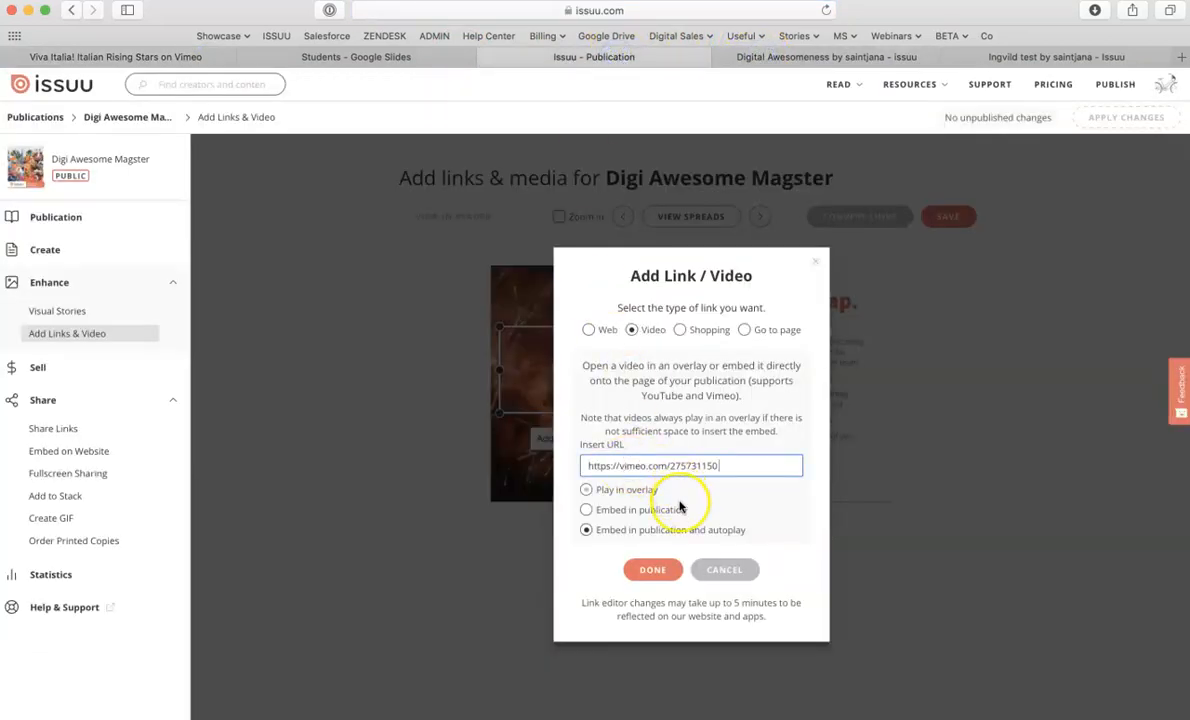
left_click(651, 570)
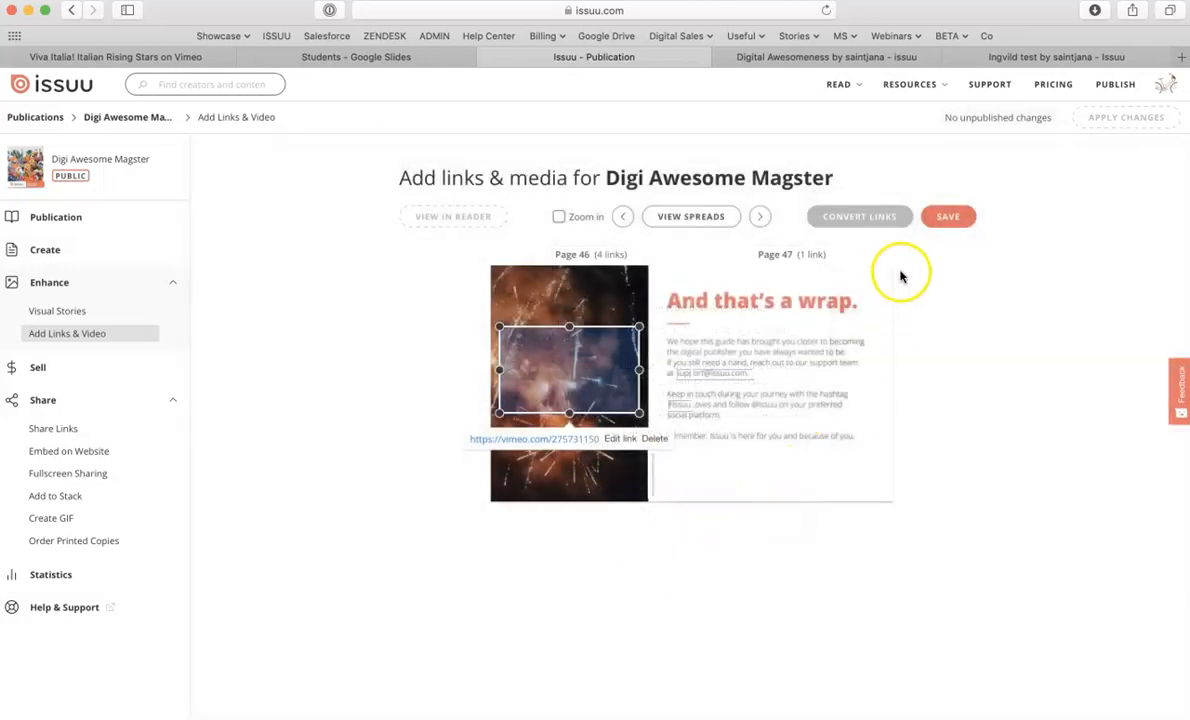
left_click(949, 218)
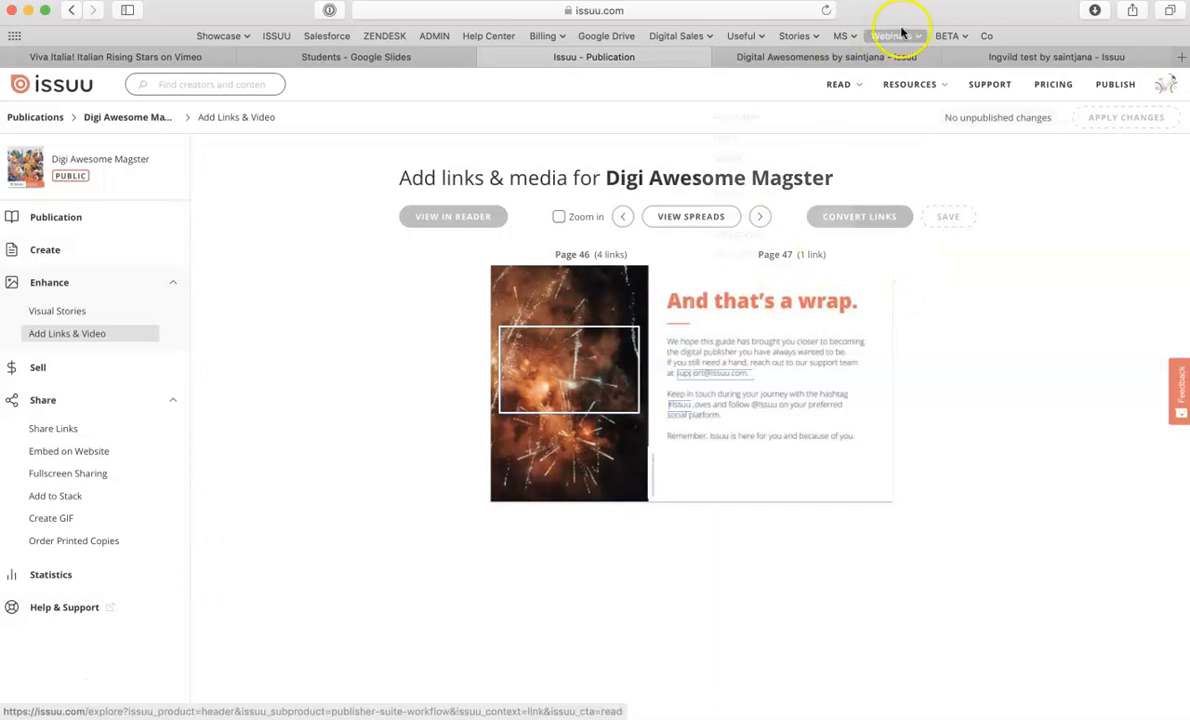
- Review the live publication and the Est Magazine Design showcase example of video embedded in a publication
left_click(837, 55)
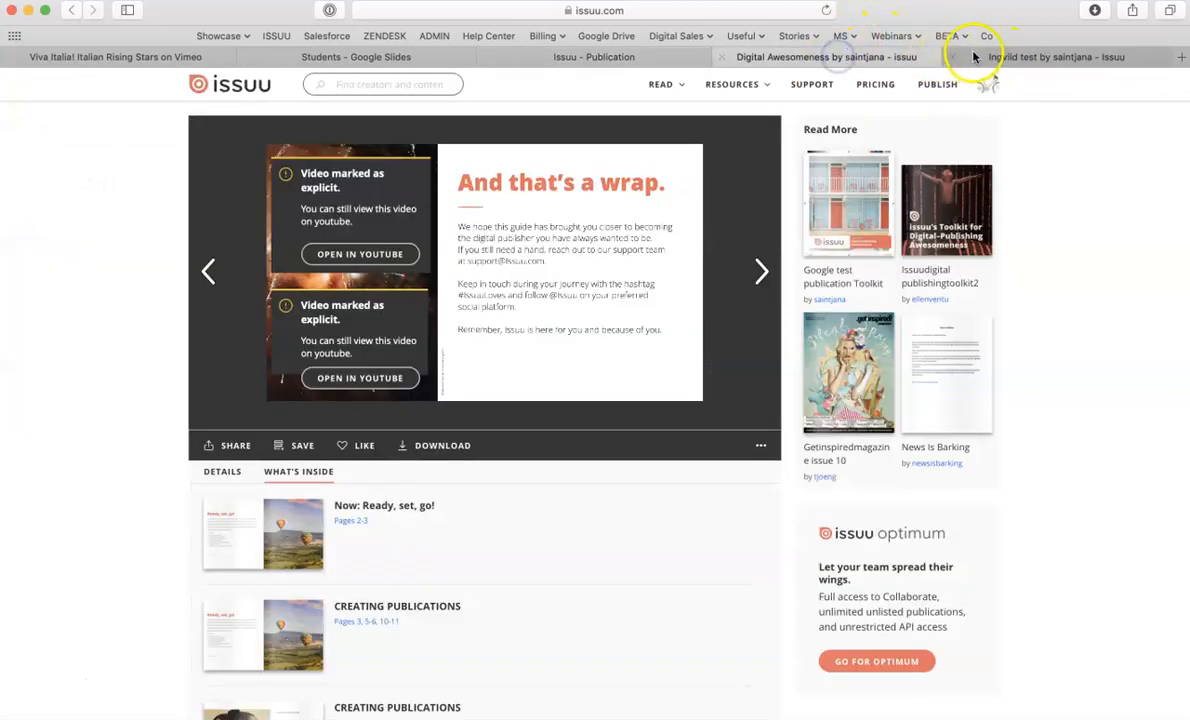
left_click(1006, 56)
left_click(722, 57)
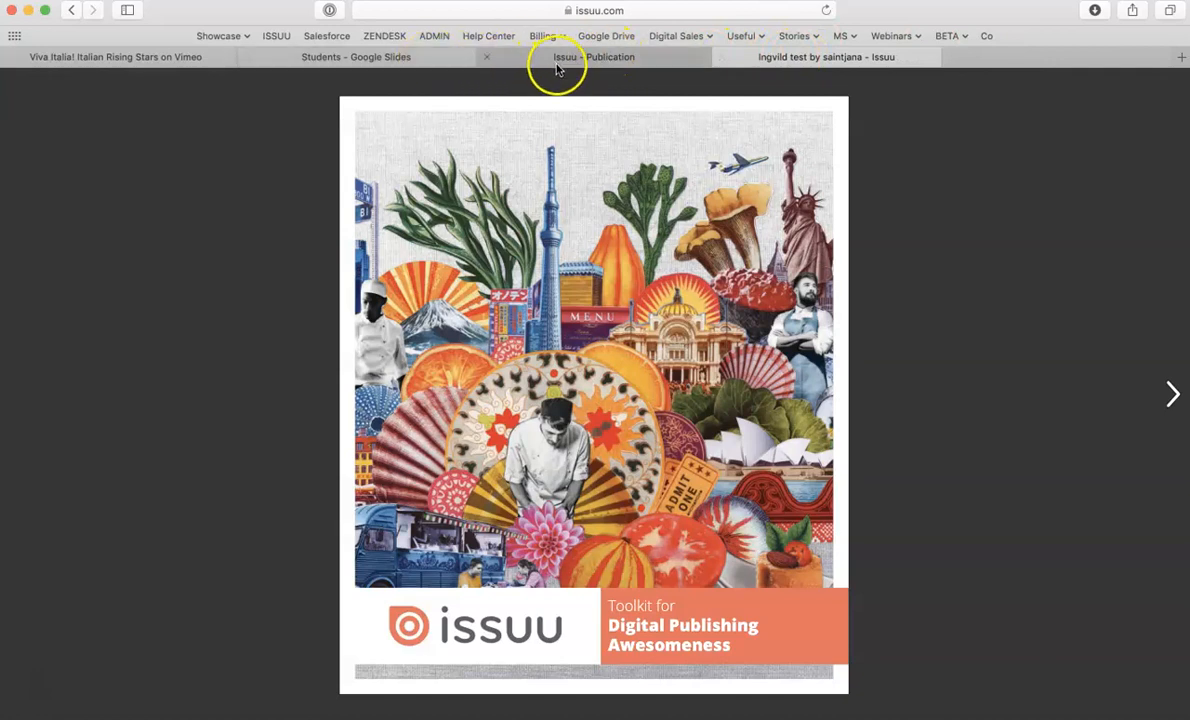
left_click(1180, 57)
left_click(226, 36)
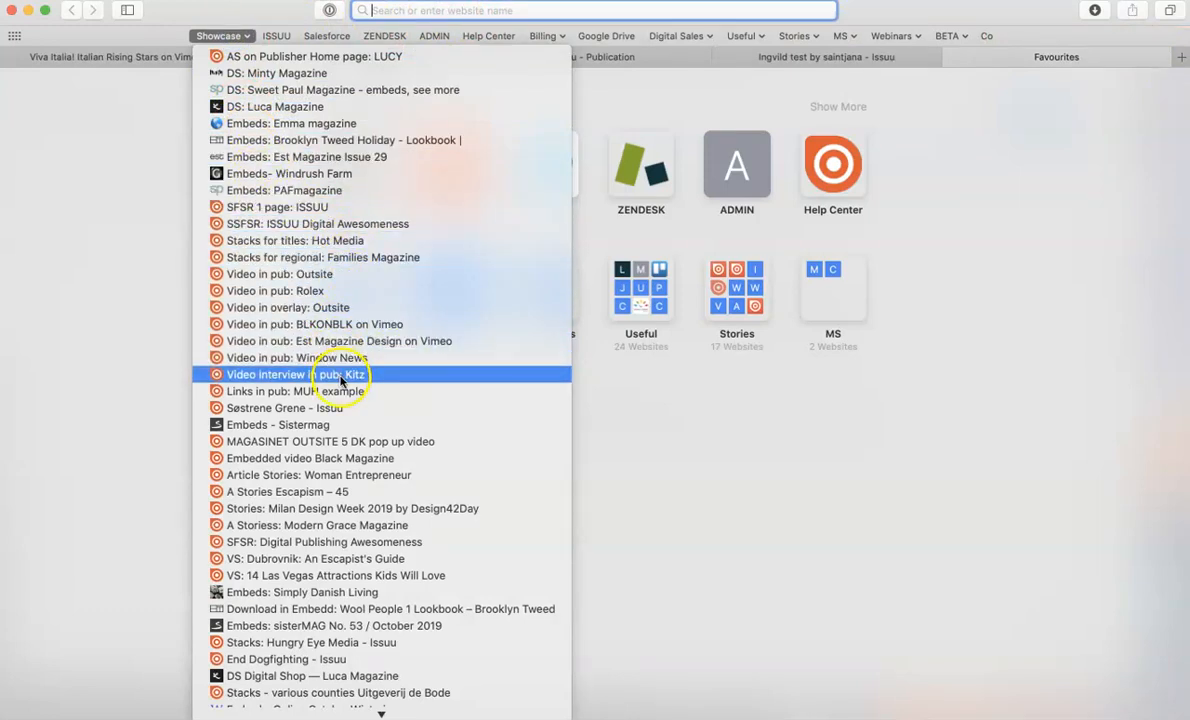
left_click(338, 341)
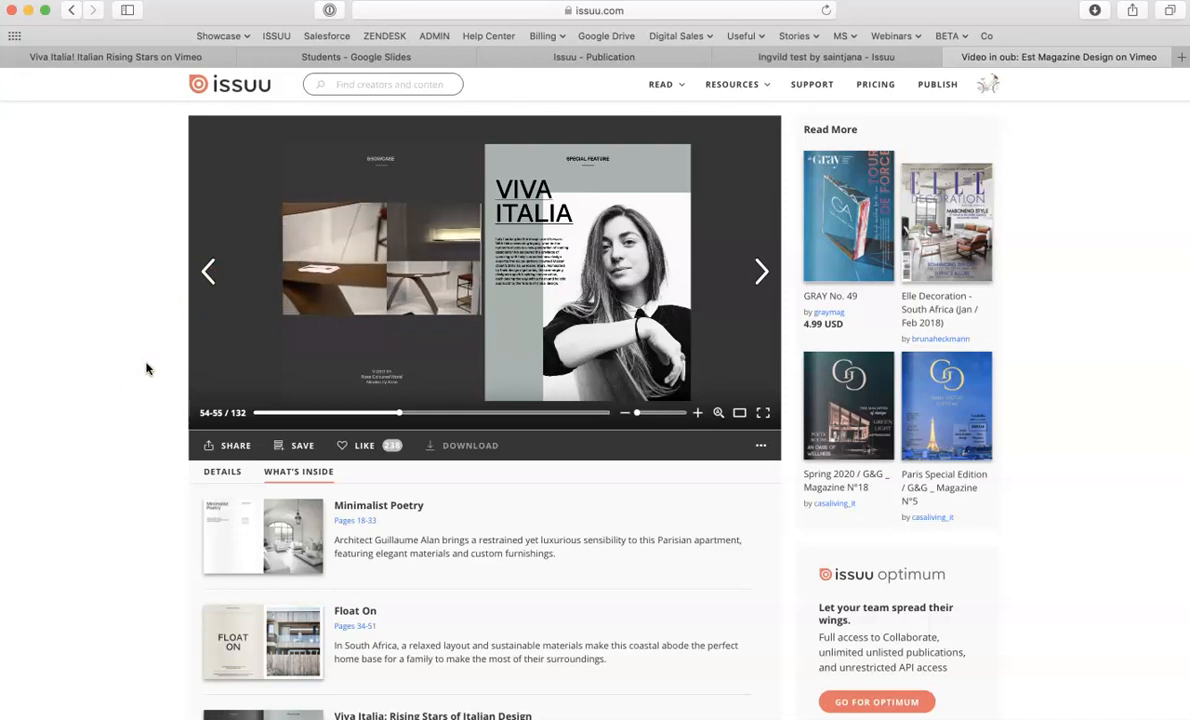
left_click(618, 60)
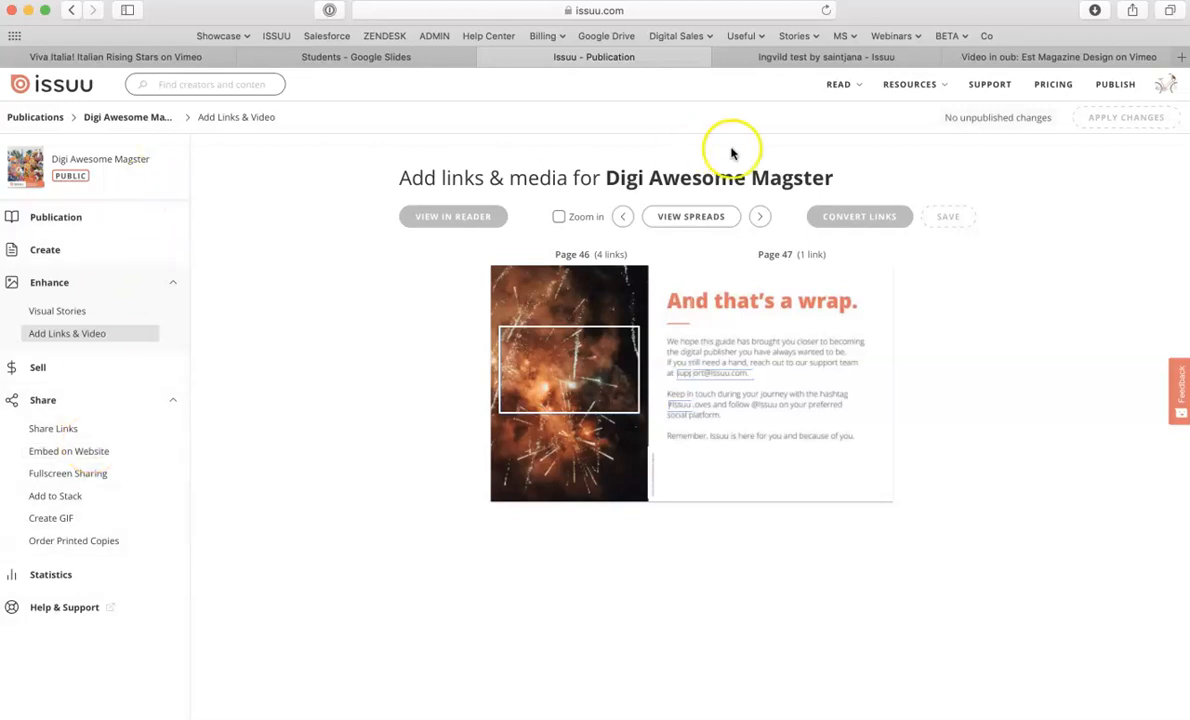
- Open the Embed on Website settings and set the embed background colour to f2705c
left_click(122, 119)
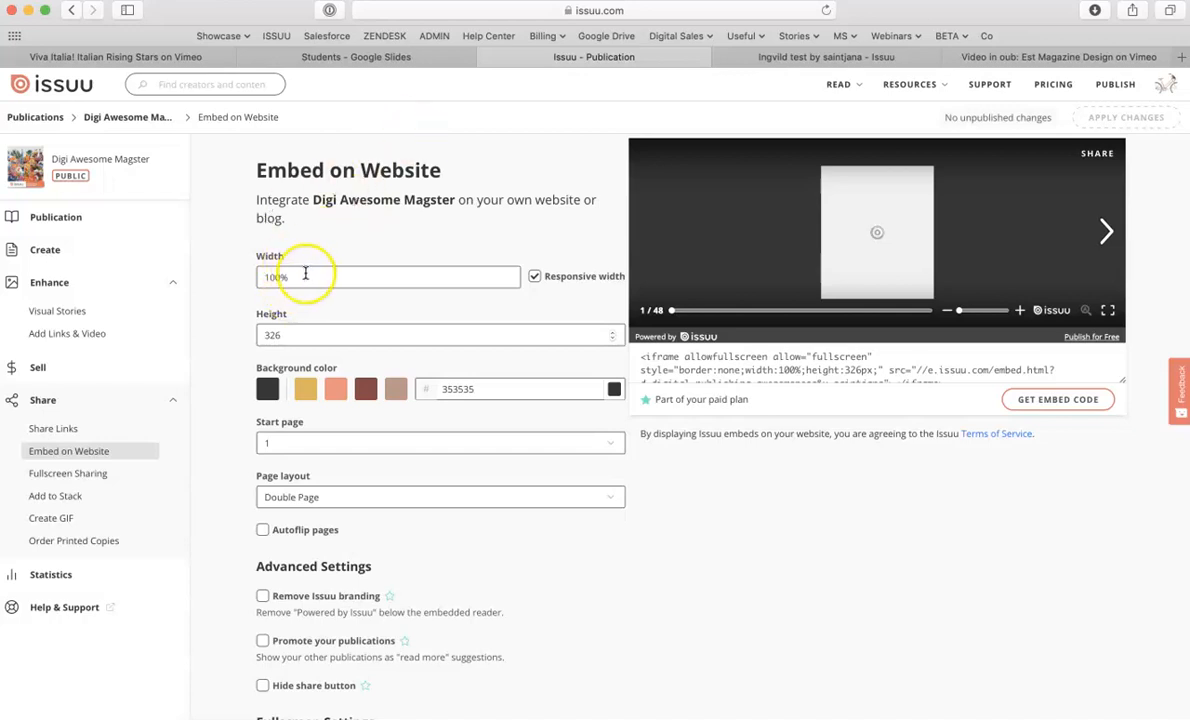
left_click(536, 279)
left_click(536, 279)
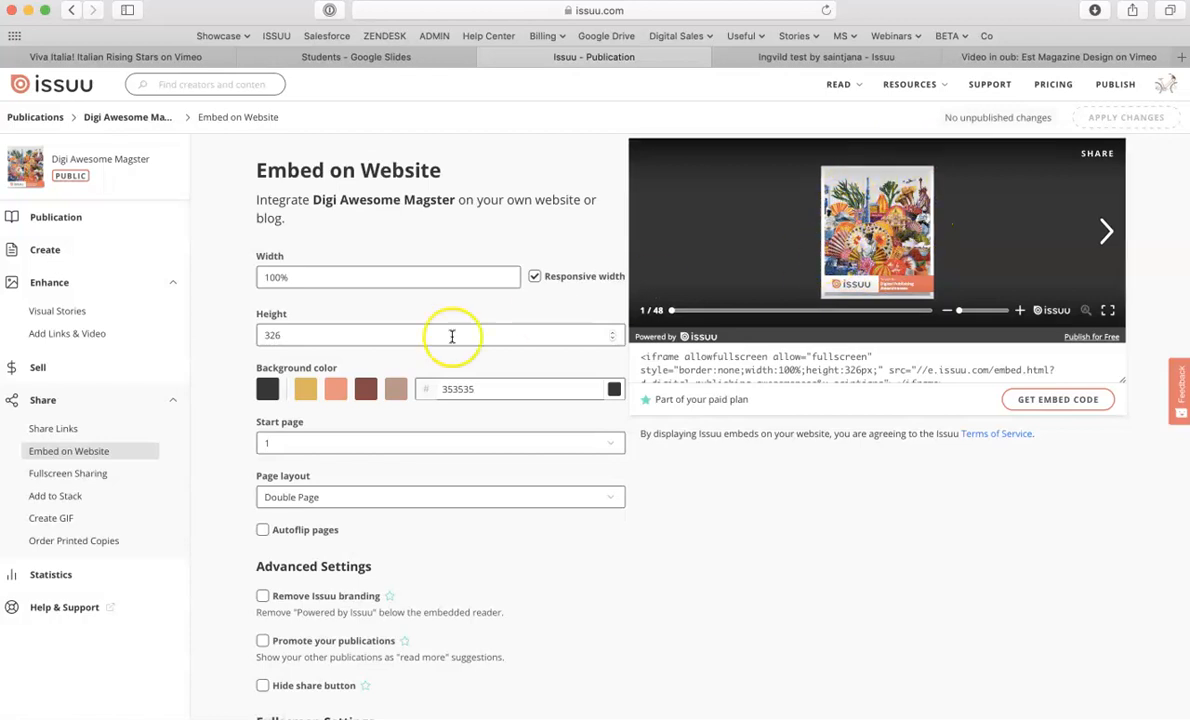
left_click(337, 389)
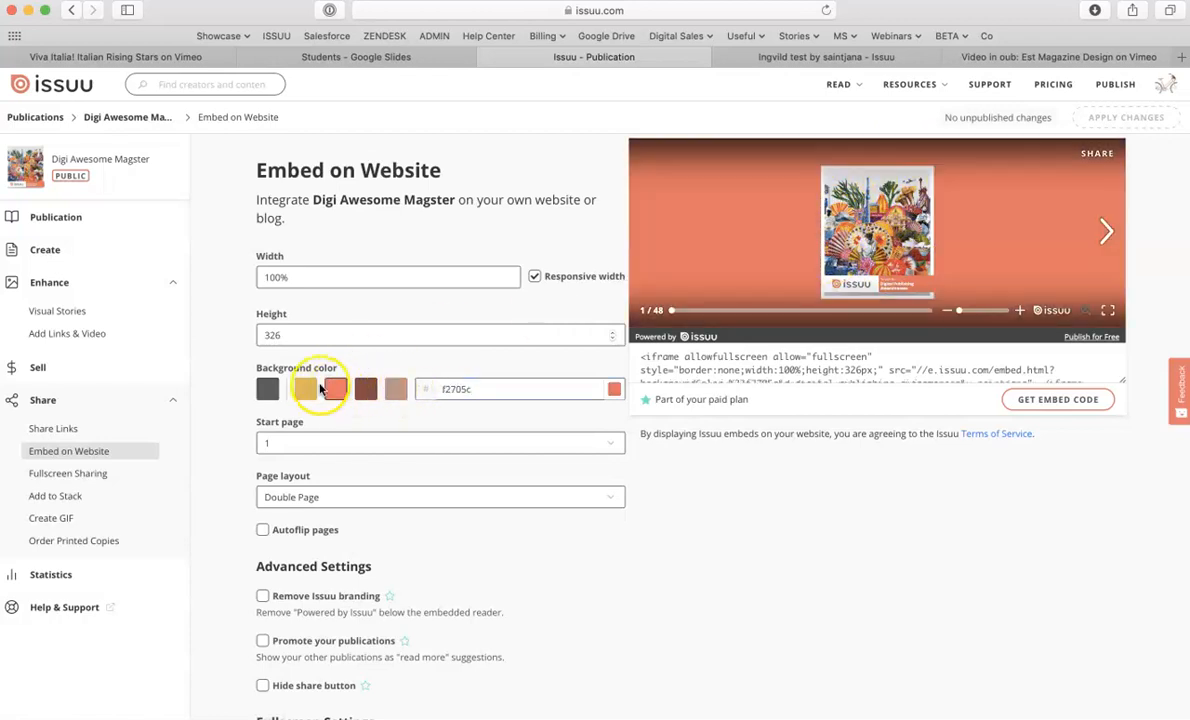
left_click(310, 389)
left_click(614, 389)
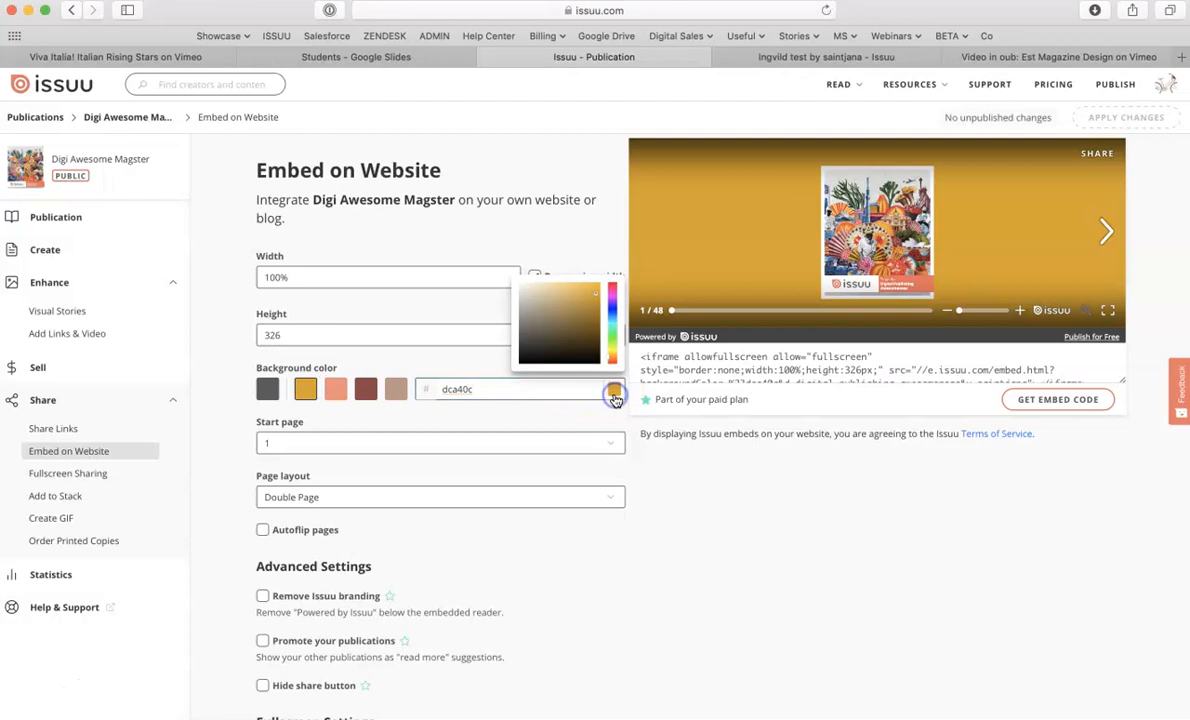
mouse_move(601, 320)
left_mouse_down()
mouse_move(603, 337)
mouse_move(611, 330)
left_mouse_up()
left_click(483, 388)
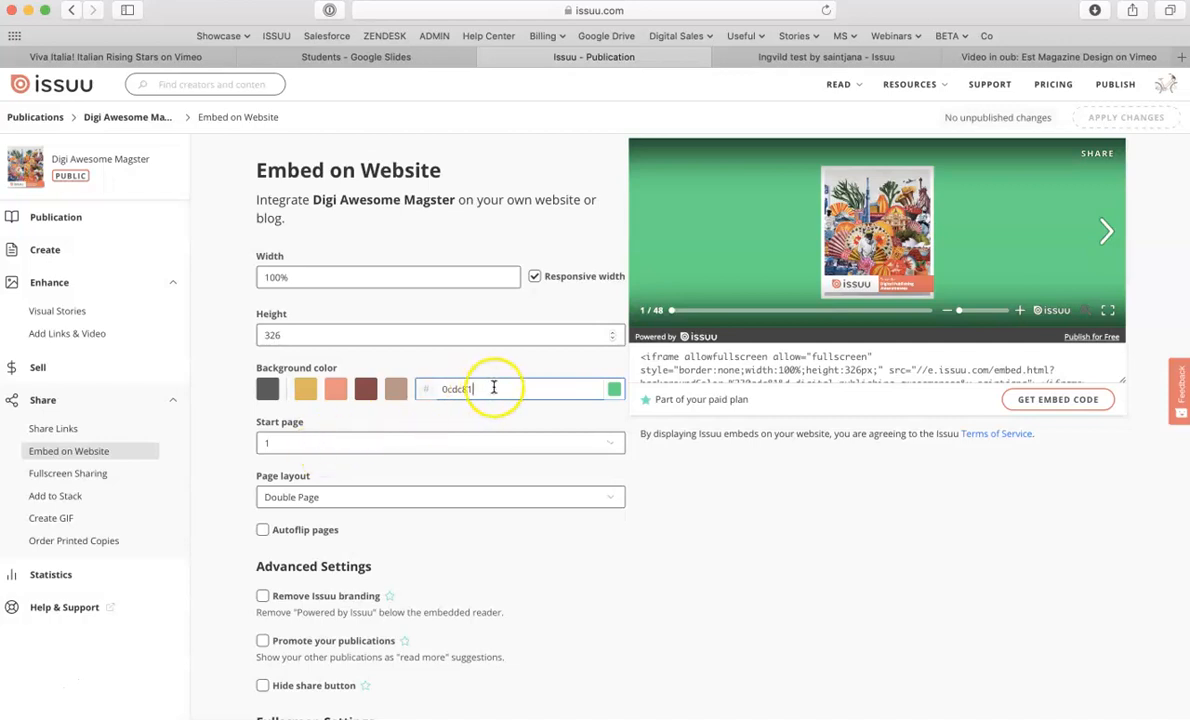
left_click(336, 389)
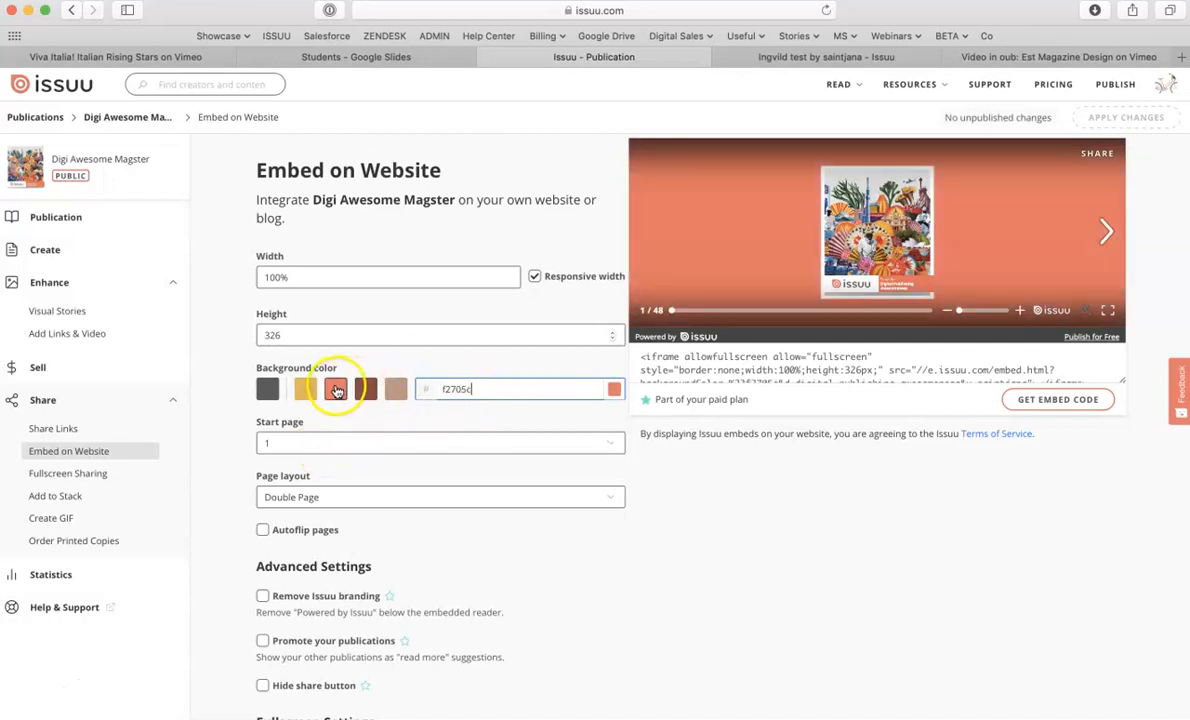
- Set the embed's start page to 5 and its page layout to Single Page
left_click(290, 443)
left_click(281, 508)
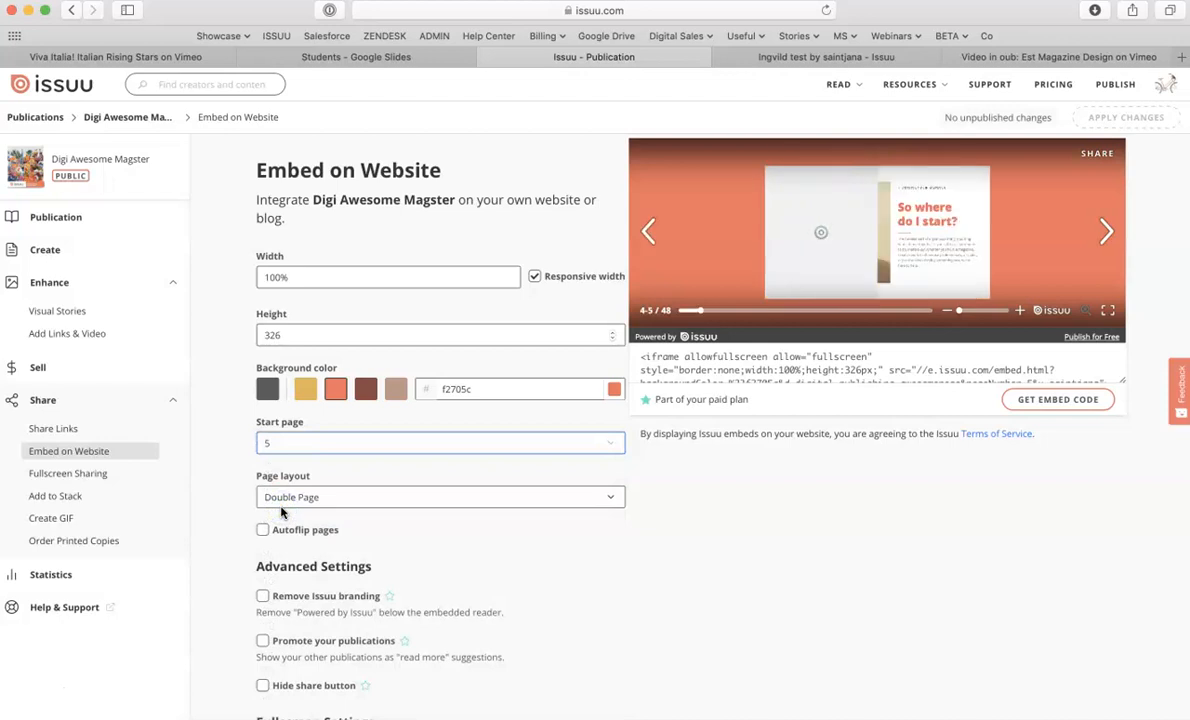
scroll(226, 505, "down", 2)
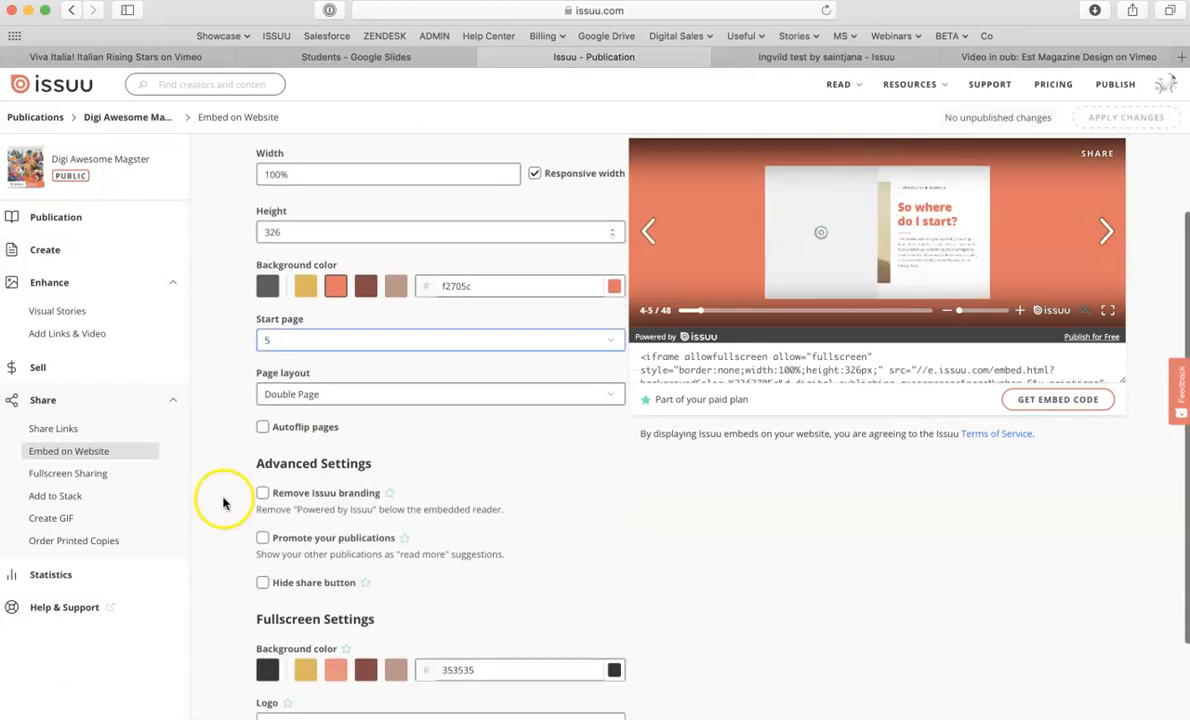
left_click(346, 403)
left_click(311, 410)
left_click(330, 401)
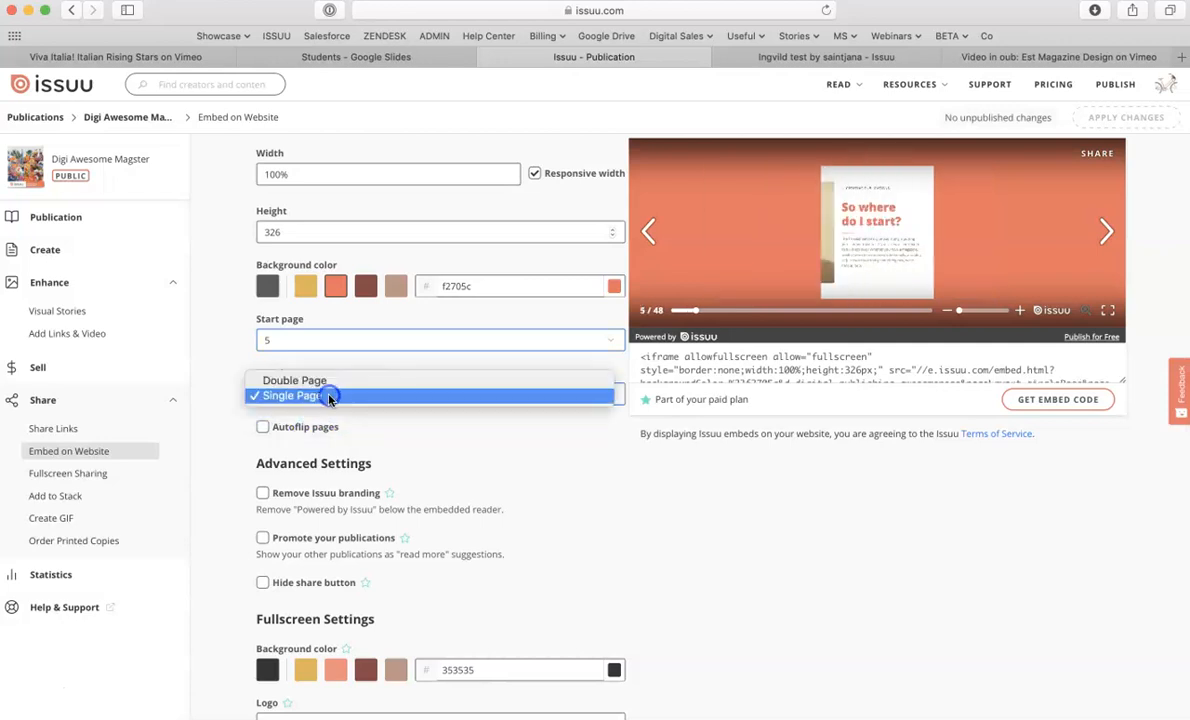
- Set the embed's page layout to Double Page and try the Autoflip pages option in the preview
left_click(306, 381)
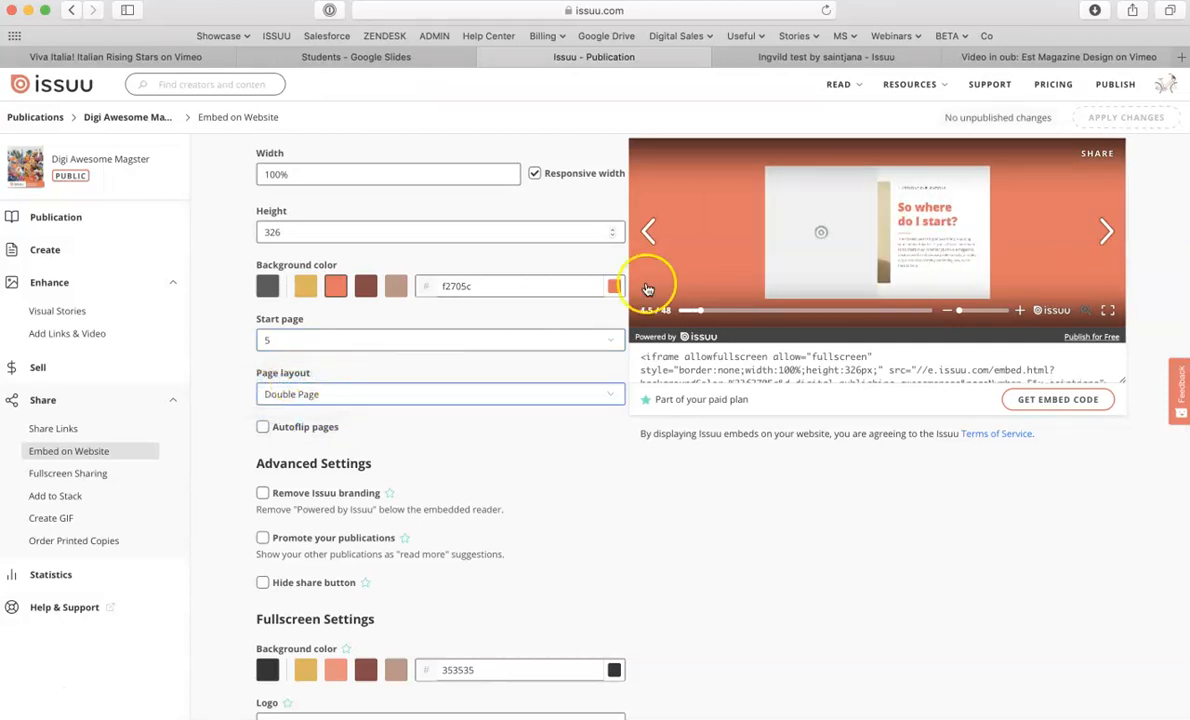
left_click(648, 232)
left_click(263, 430)
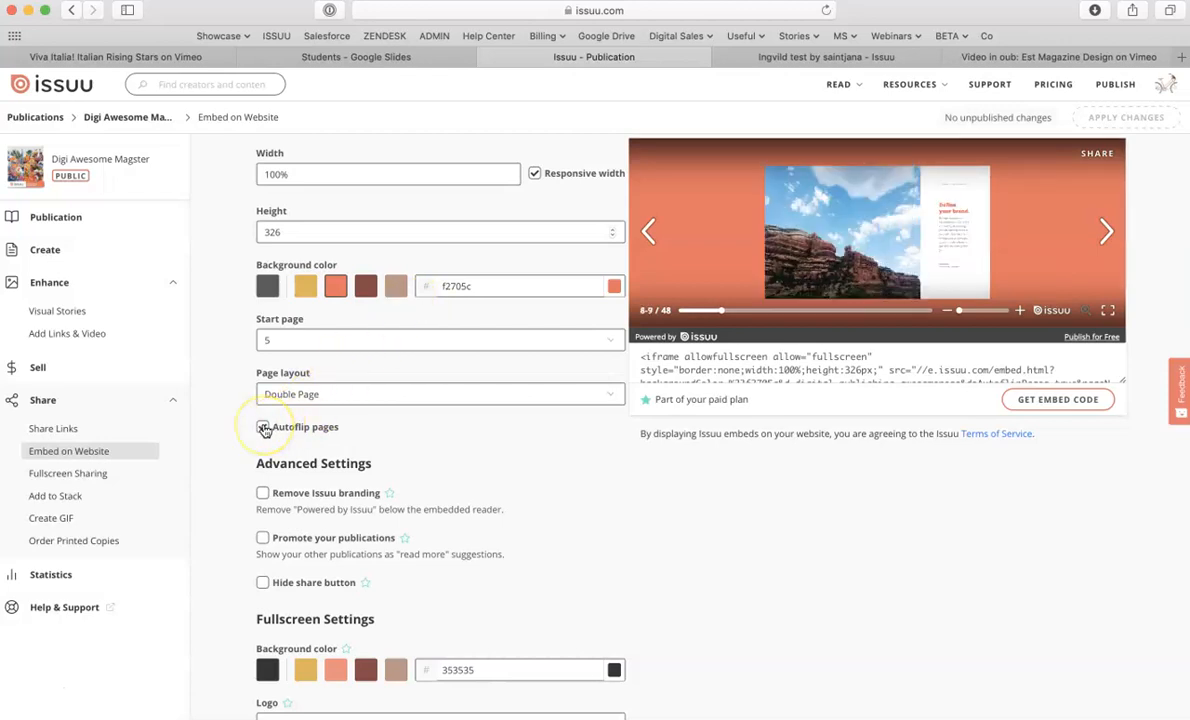
left_click(263, 428)
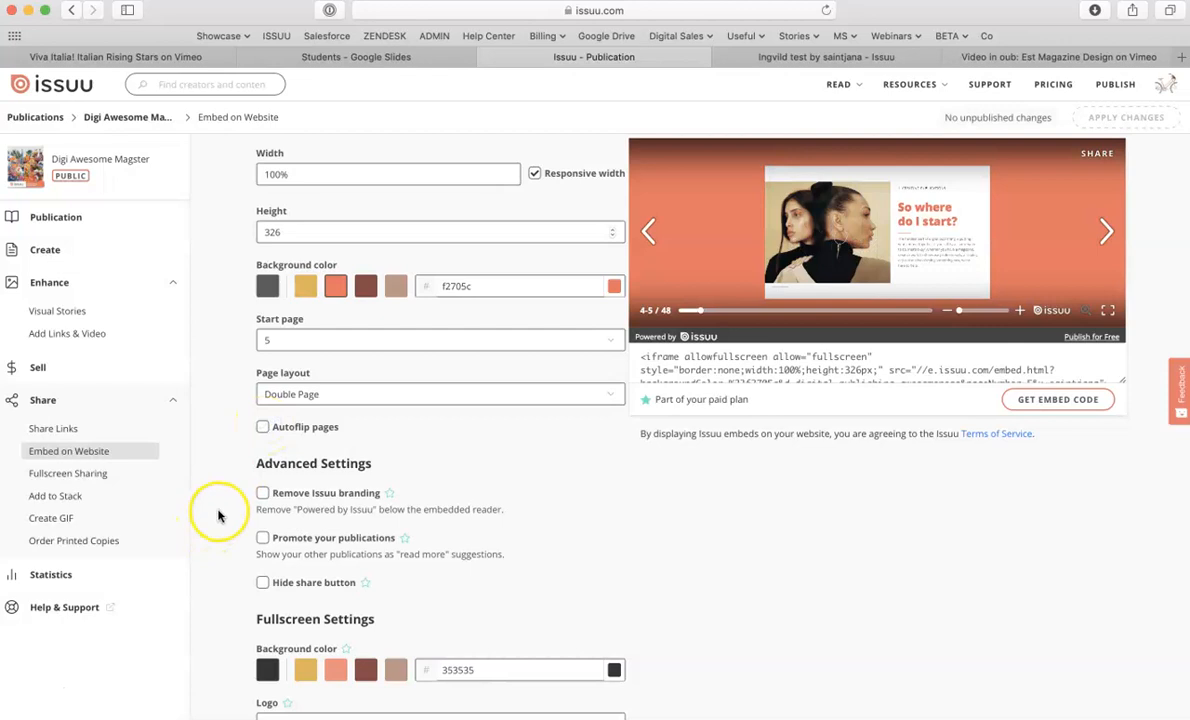
- Enable Promote your publications in the embed's Advanced Settings, leaving branding and share button options unchecked
scroll(219, 516, "down", 2)
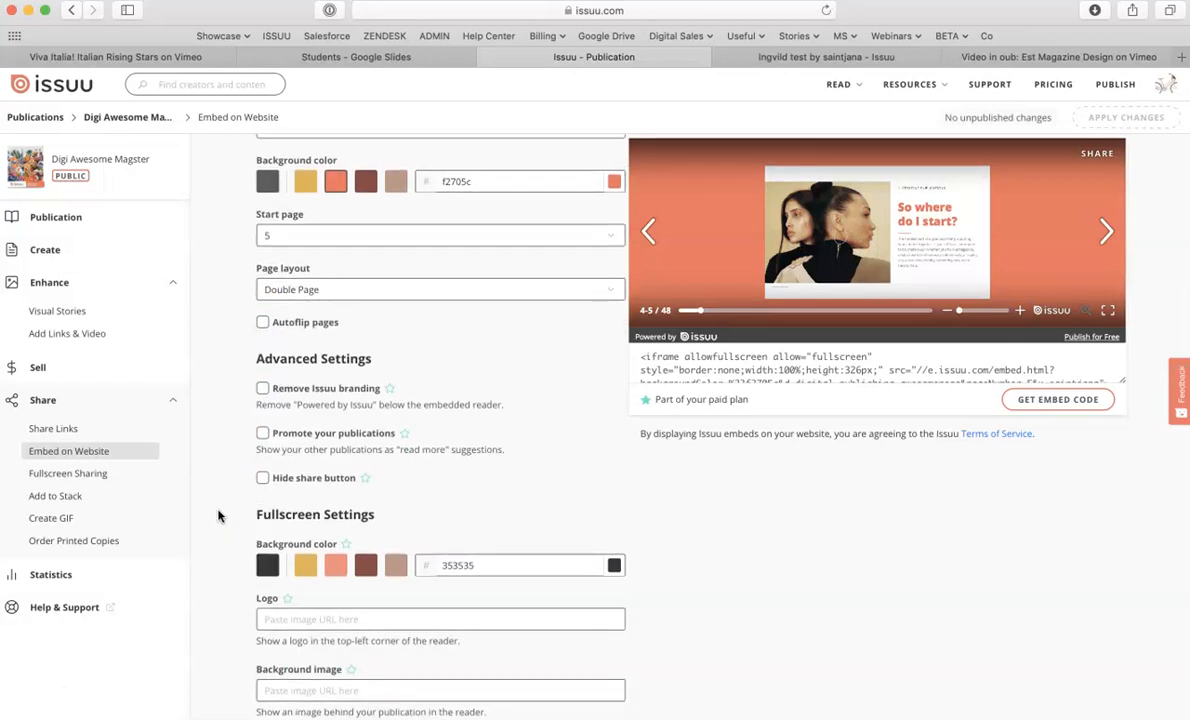
left_click(262, 389)
left_click(263, 390)
left_click(264, 433)
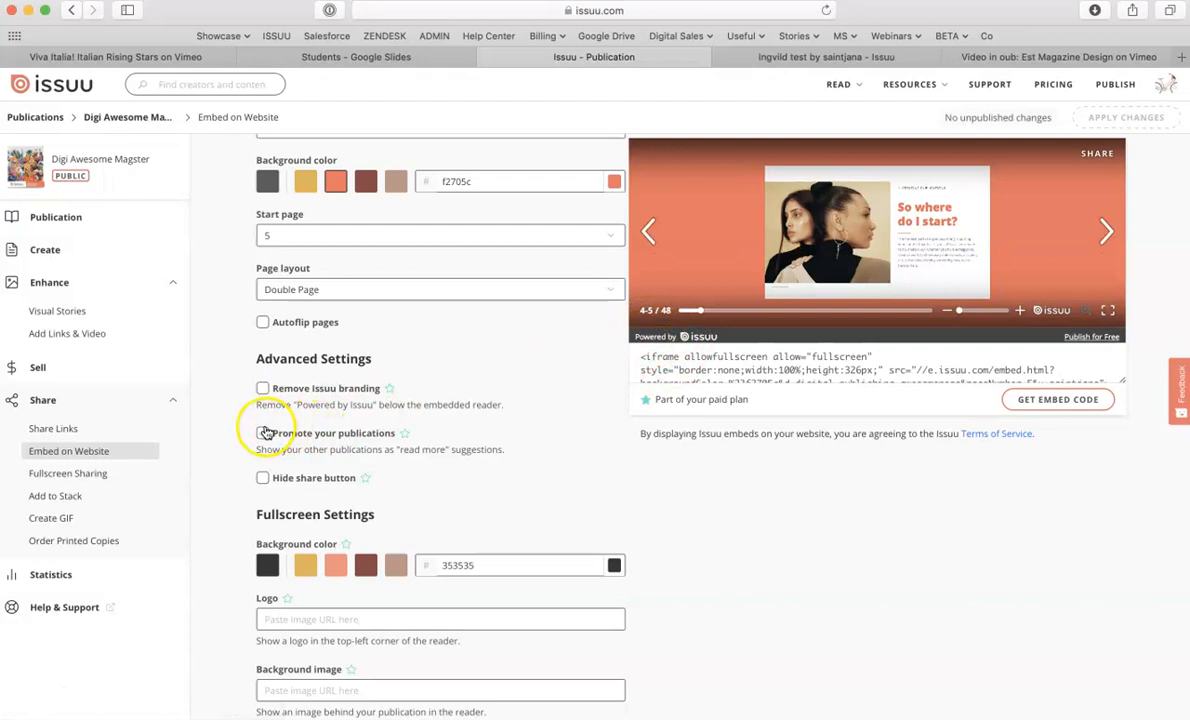
scroll(230, 452, "up", 2)
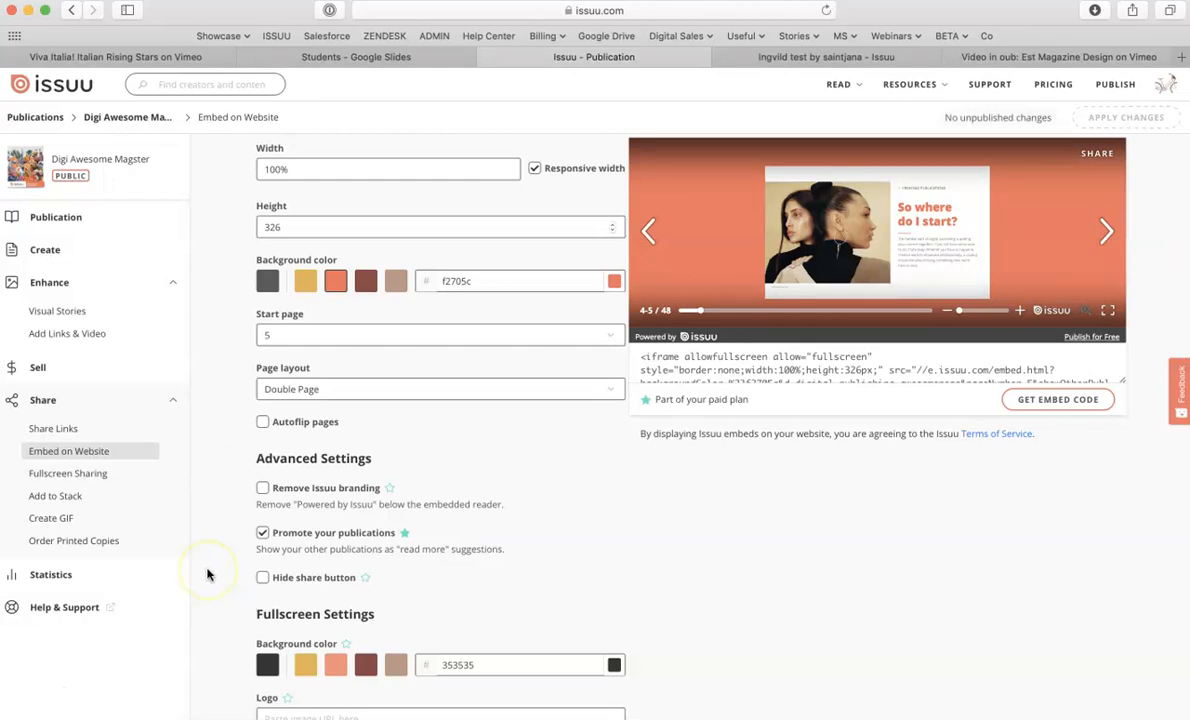
scroll(208, 574, "down", 2)
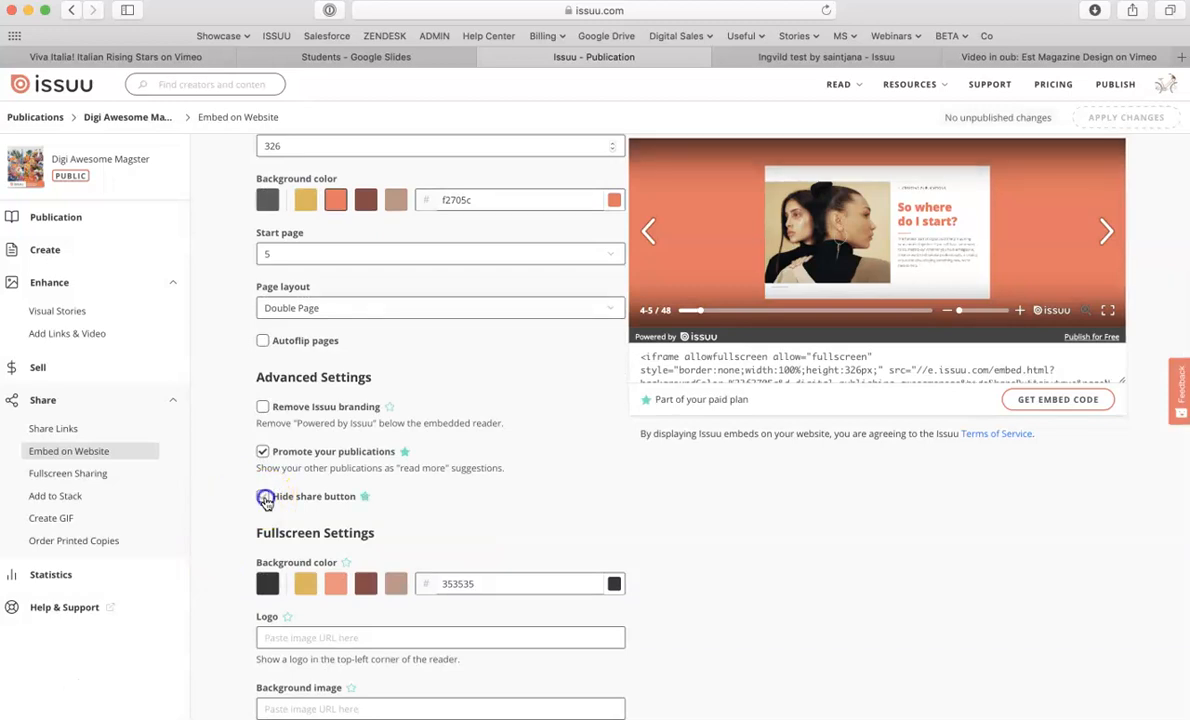
left_click(264, 498)
scroll(248, 497, "up", 2)
left_click(261, 558)
- Set the embed's start page to 1
scroll(252, 575, "down", 2)
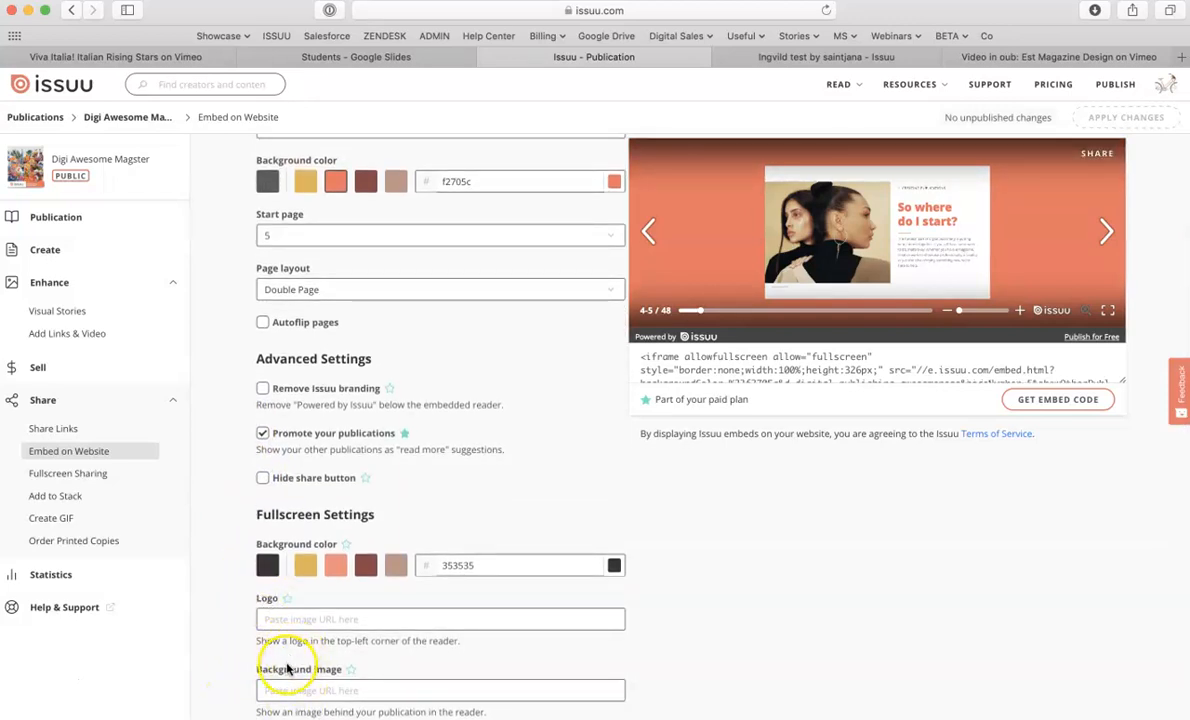
scroll(722, 571, "up", 2)
scroll(722, 571, "down", 2)
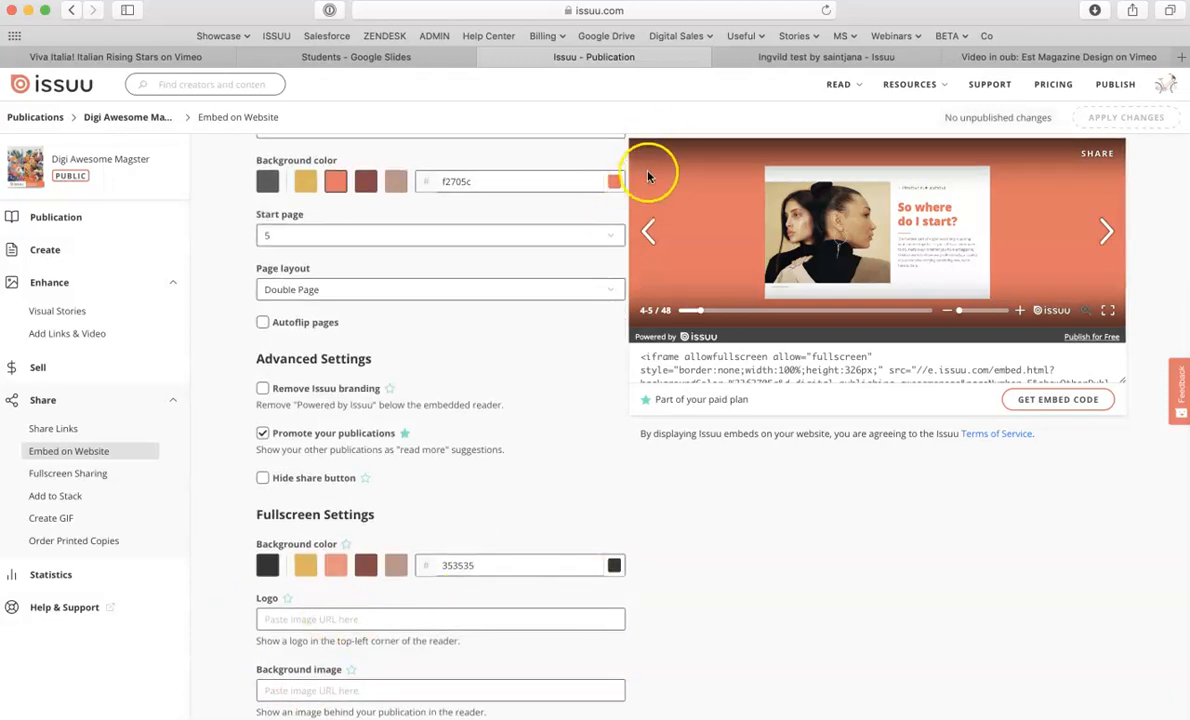
scroll(757, 542, "up", 1)
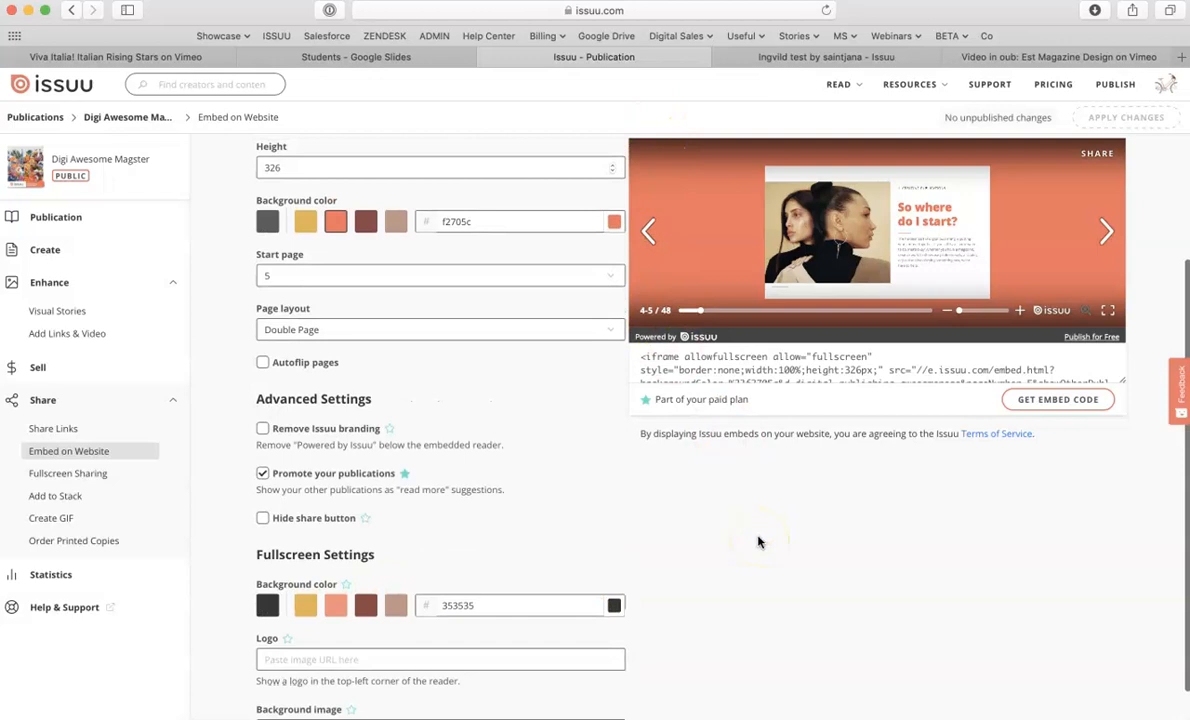
scroll(757, 542, "up", 3)
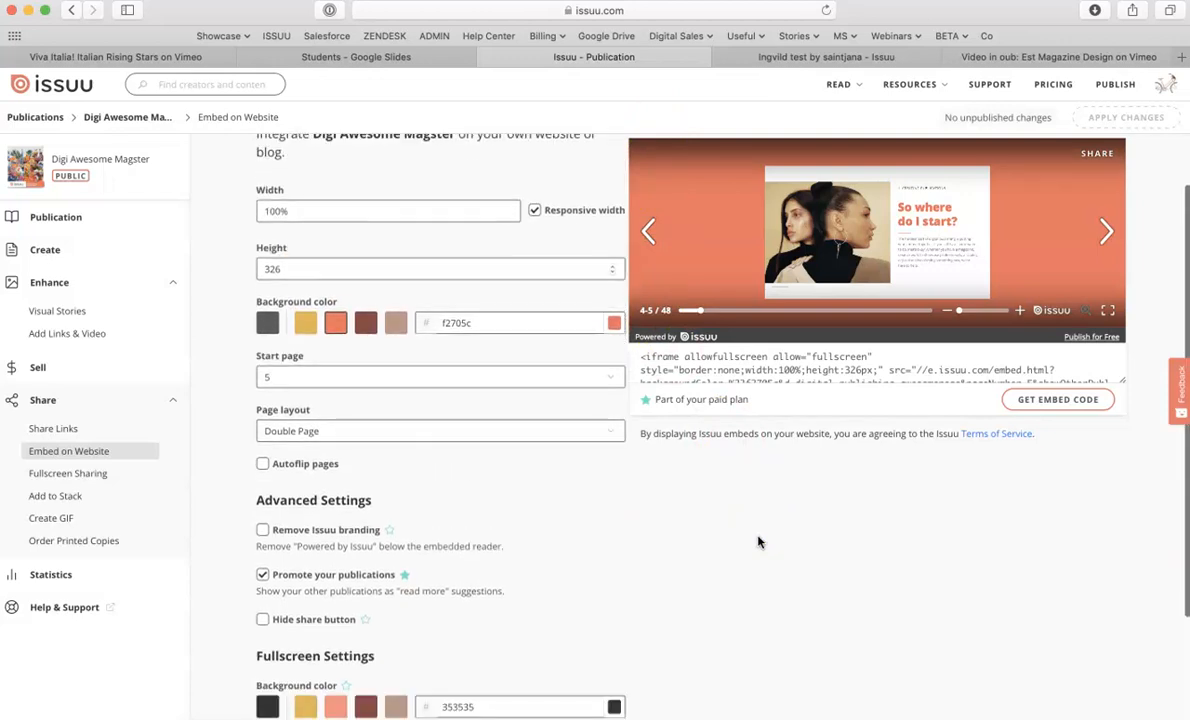
left_click(345, 373)
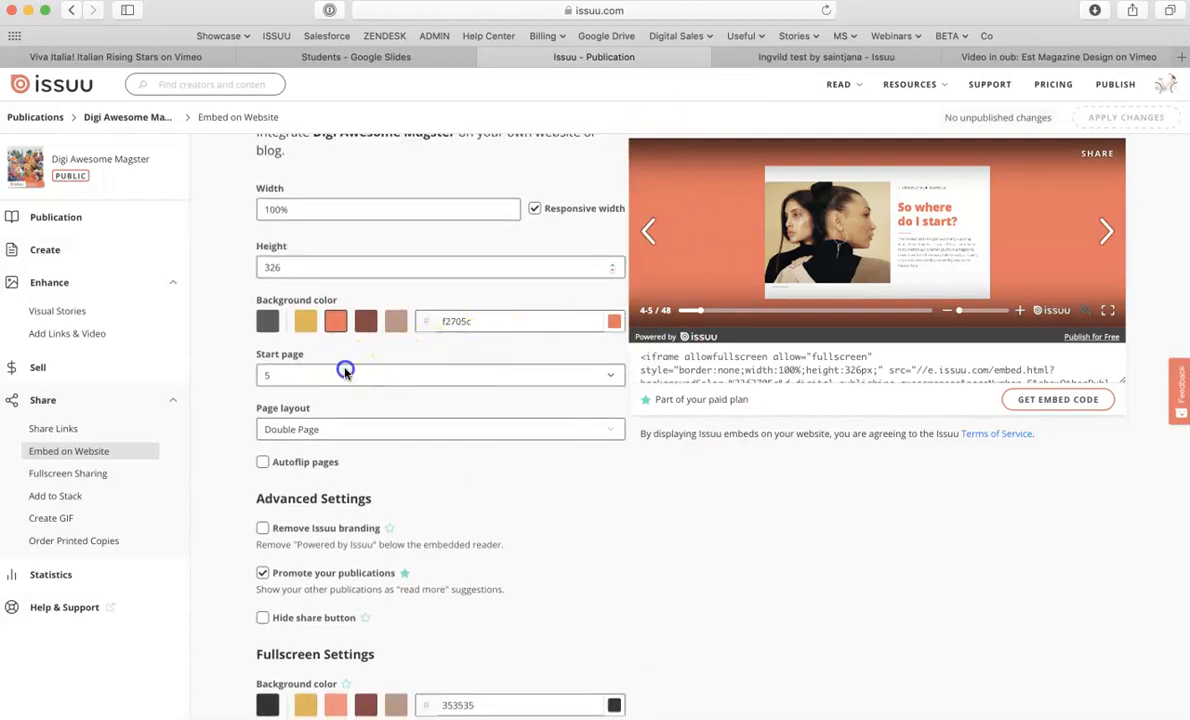
left_click(262, 318)
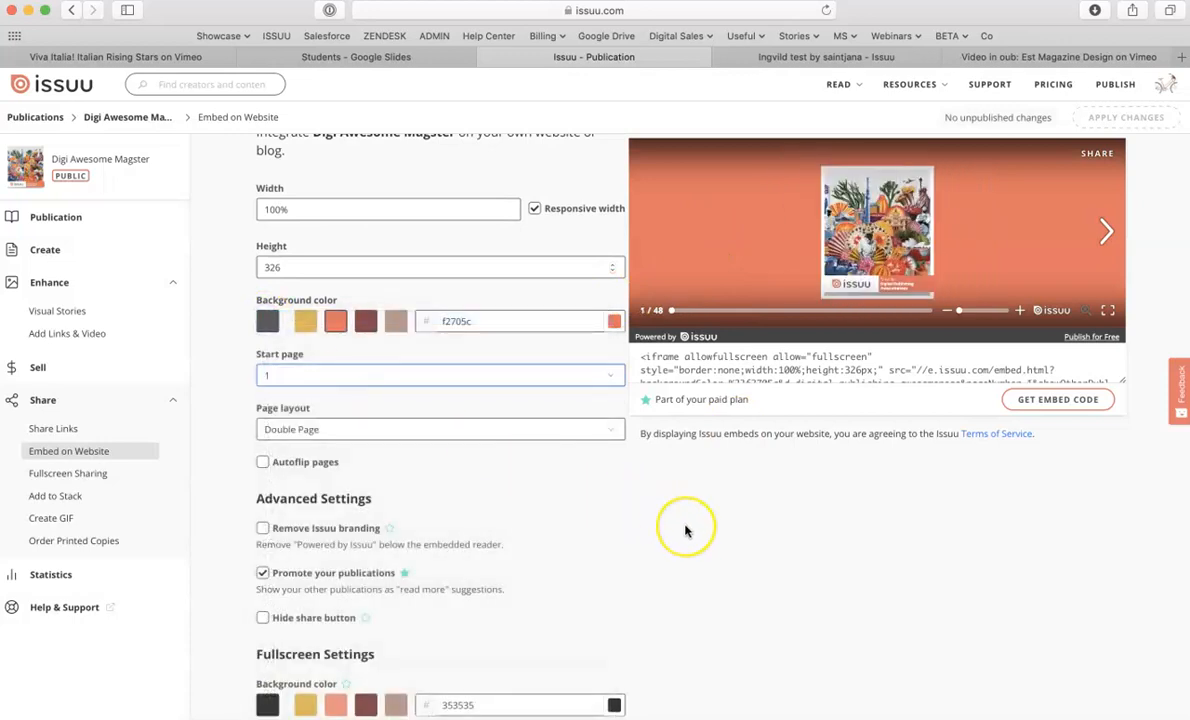
- Select the embed's iframe code and open the Fullscreen Sharing settings
scroll(685, 530, "up", 1)
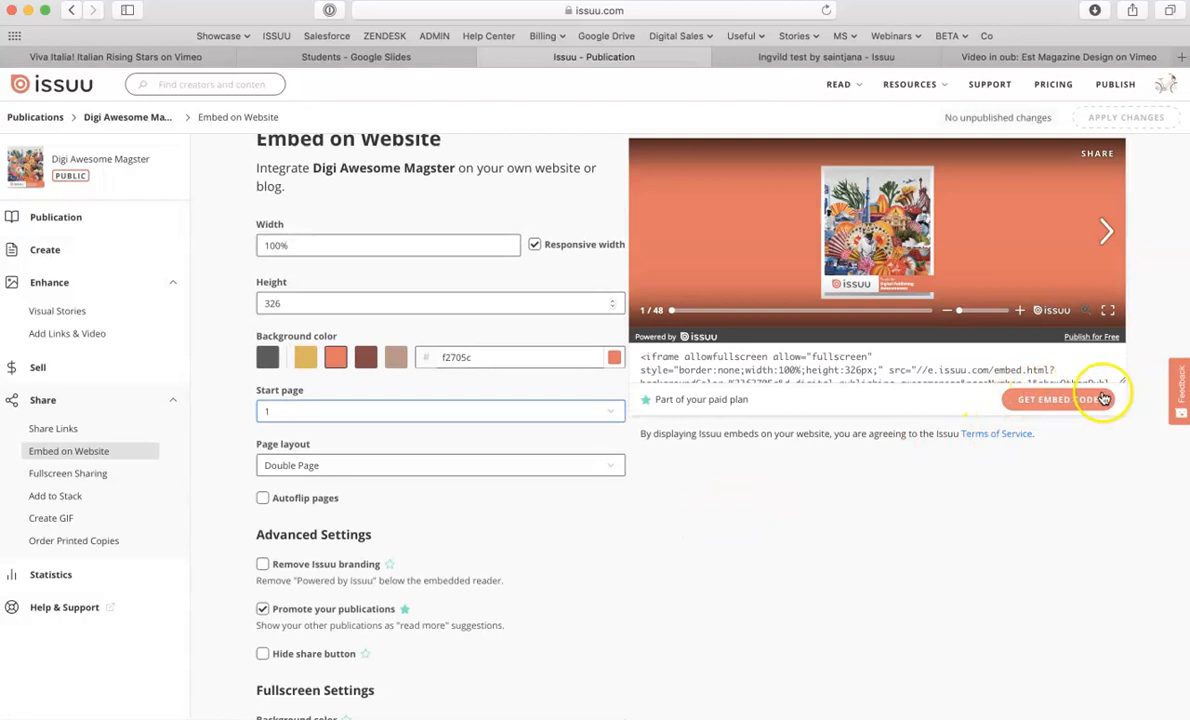
left_click_drag(1120, 380, 1121, 411)
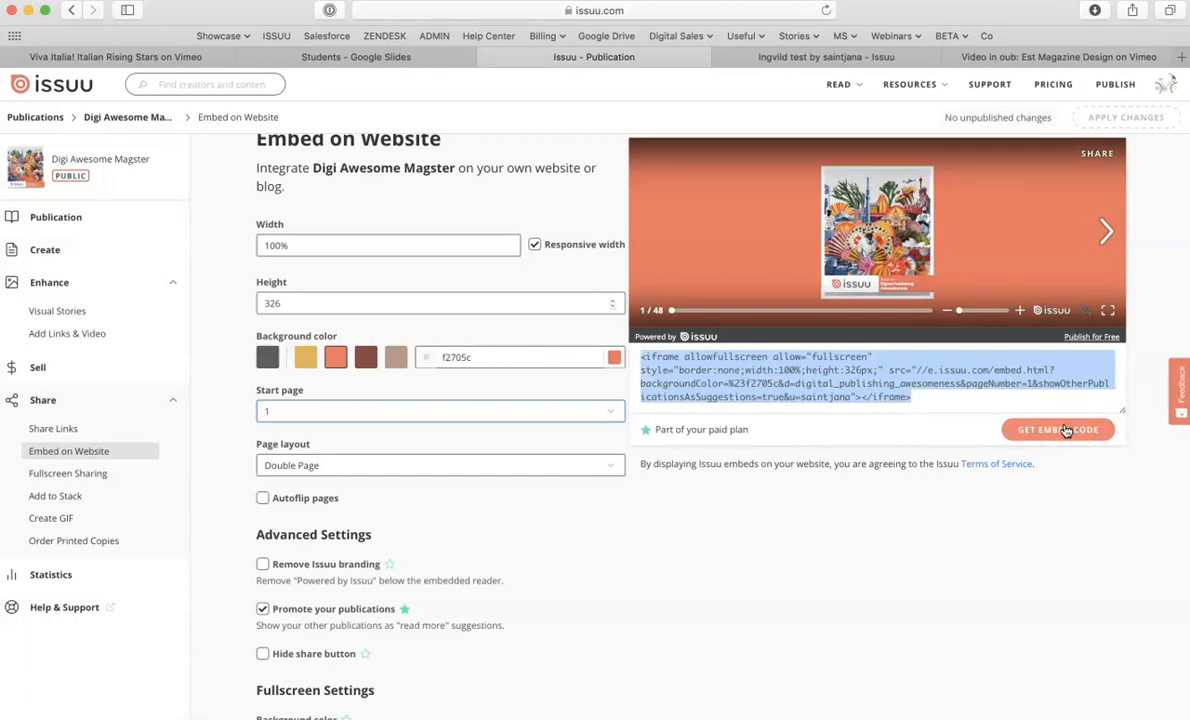
left_click(80, 474)
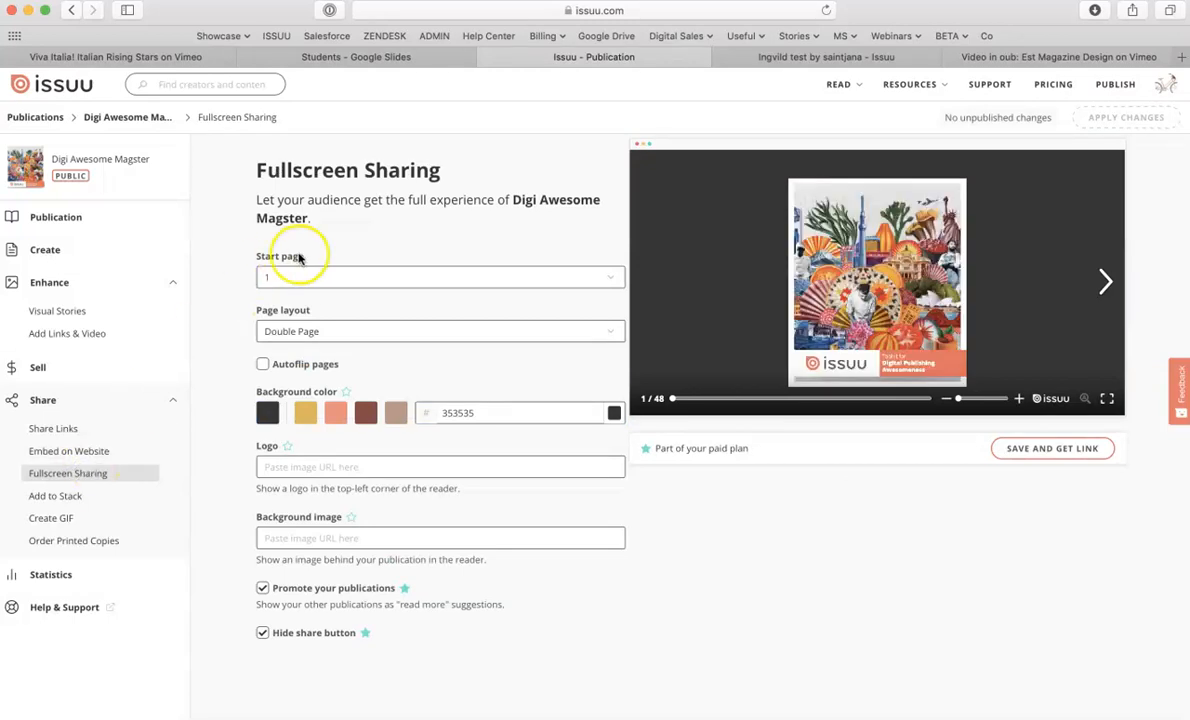
- Set the fullscreen start page to 4 and back to 1
left_click(612, 281)
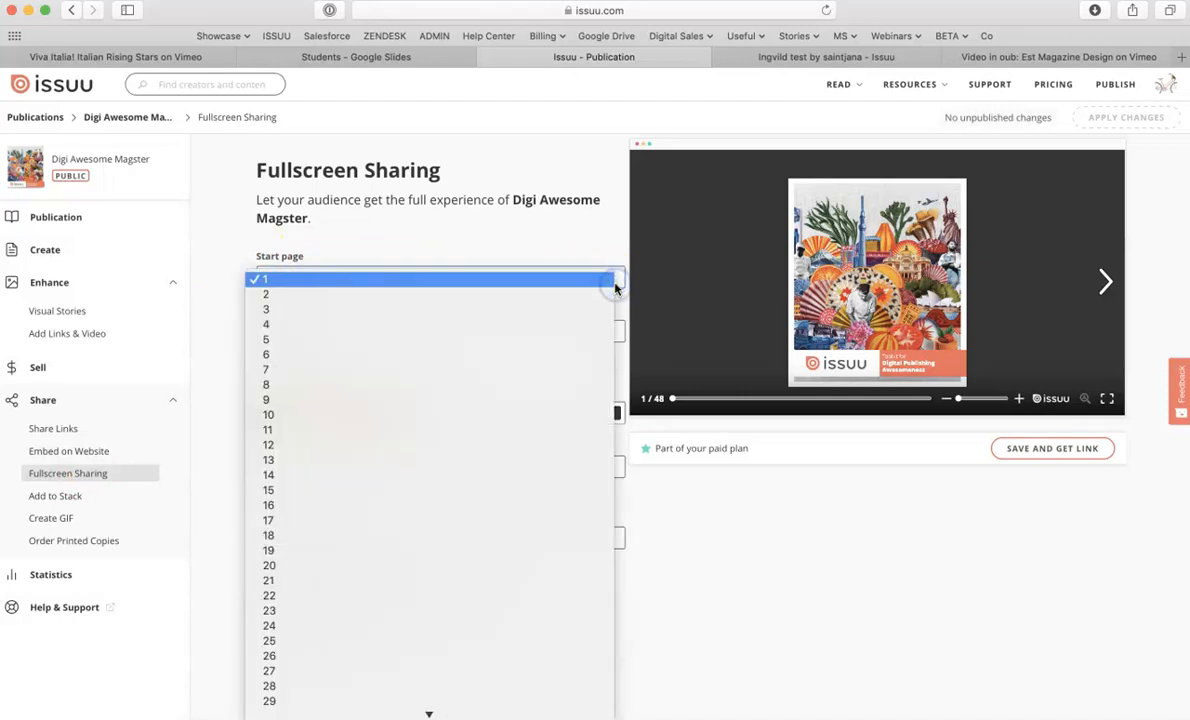
left_click(609, 282)
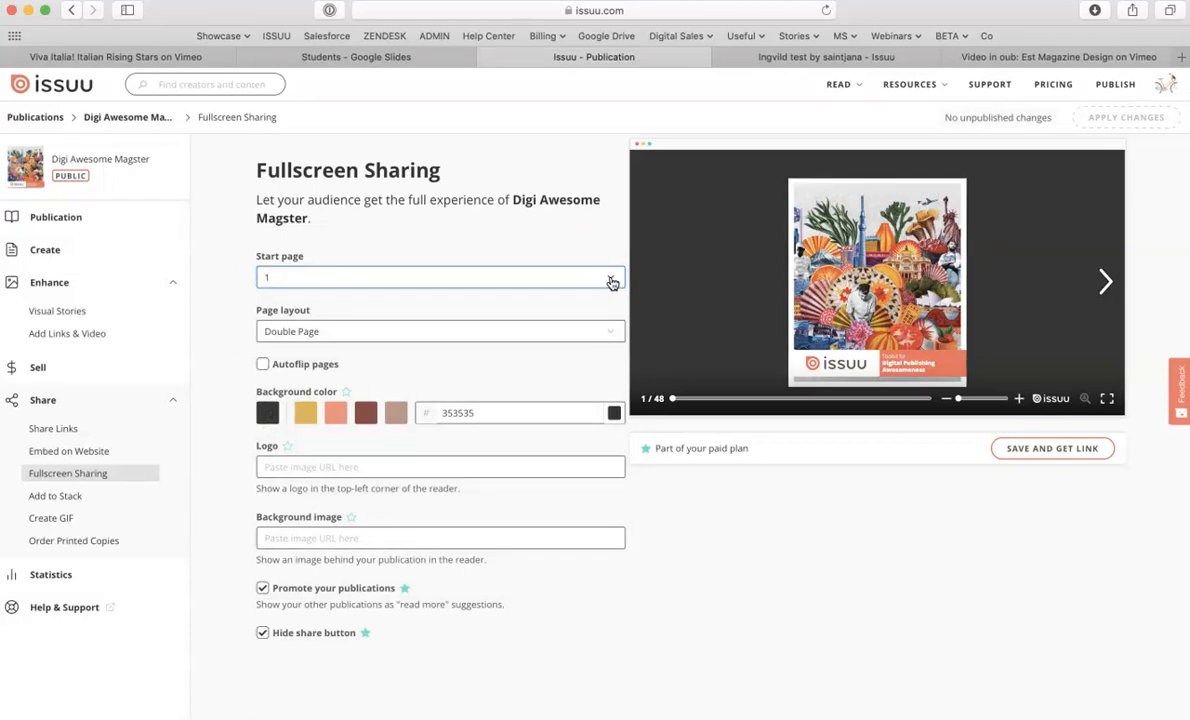
left_click(612, 281)
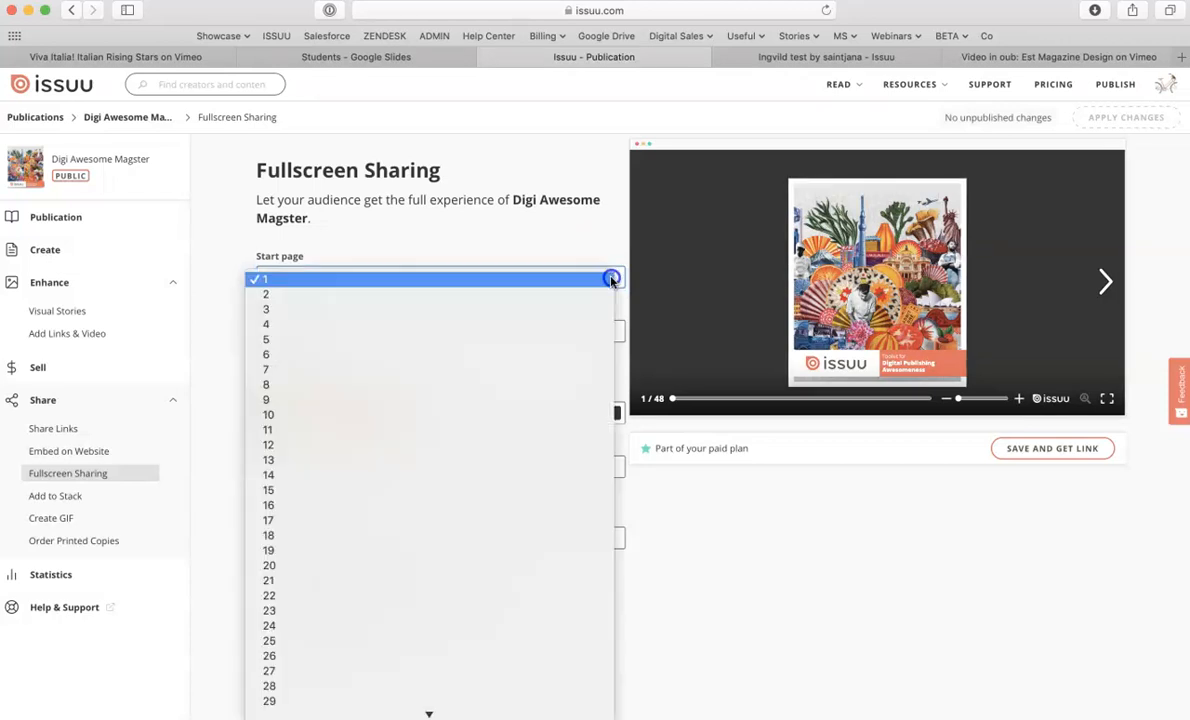
left_click(278, 322)
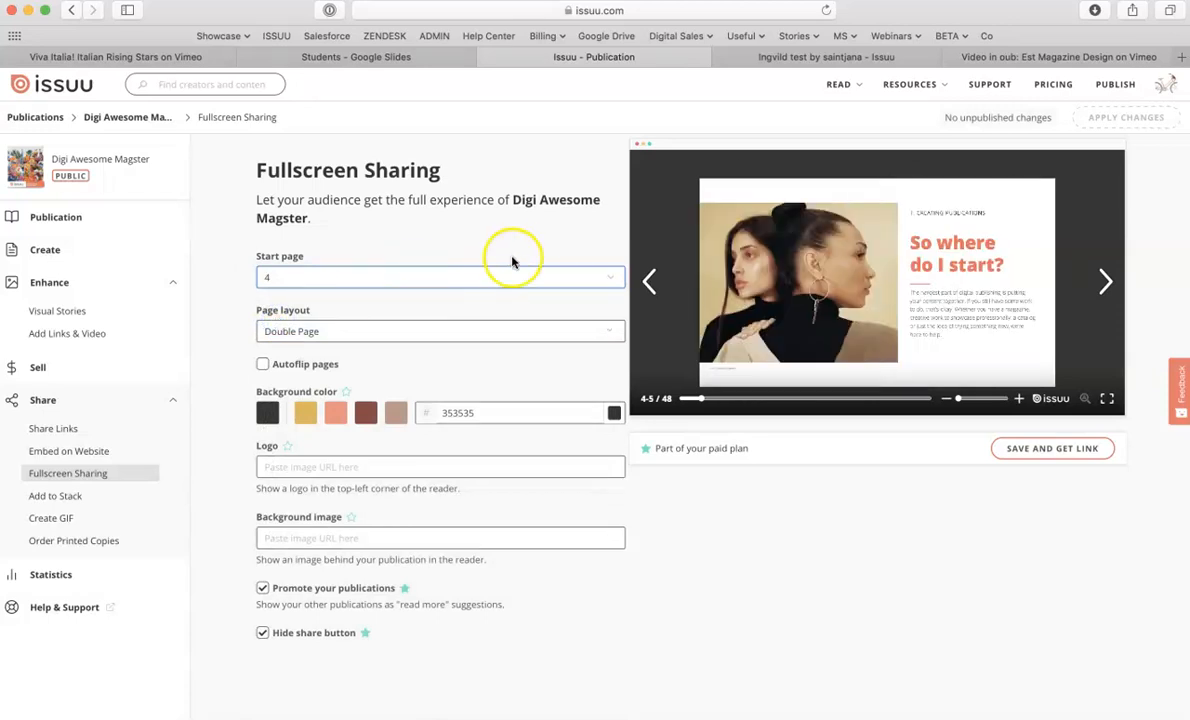
left_click(594, 277)
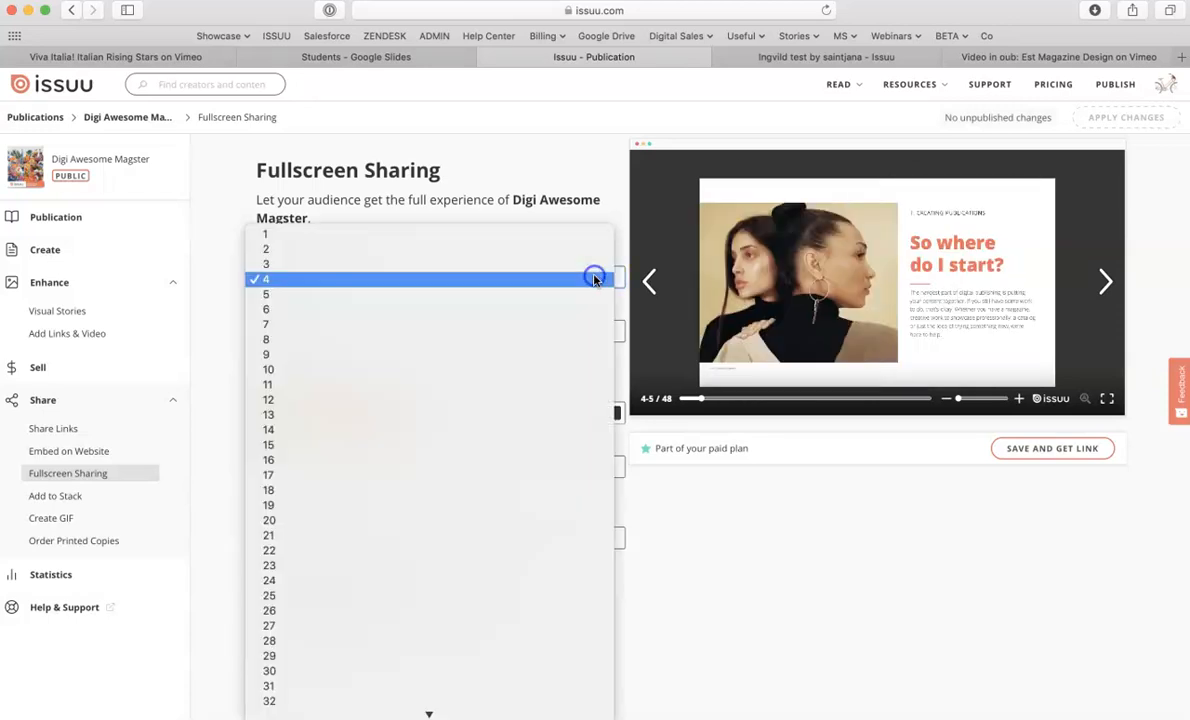
left_click(338, 220)
left_click(285, 279)
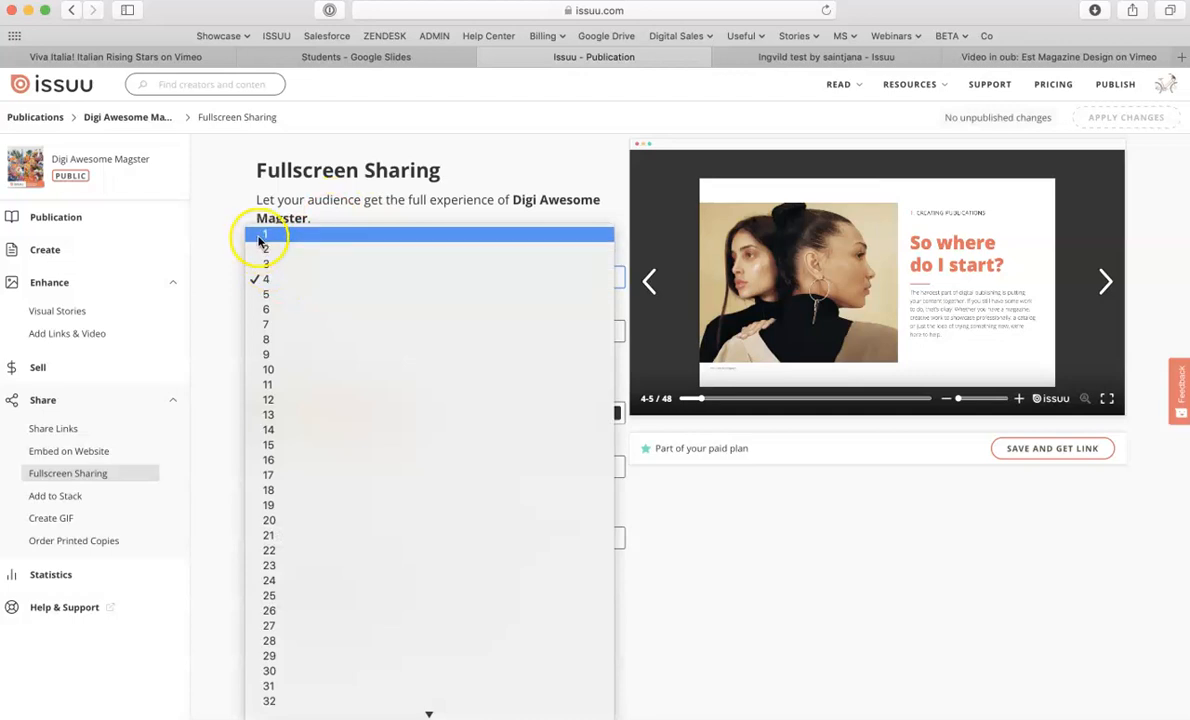
left_click(262, 234)
- Review the fullscreen page layout, logo, background image and promote publications options
left_click(313, 331)
left_click(305, 331)
scroll(213, 384, "down", 1)
scroll(213, 384, "up", 1)
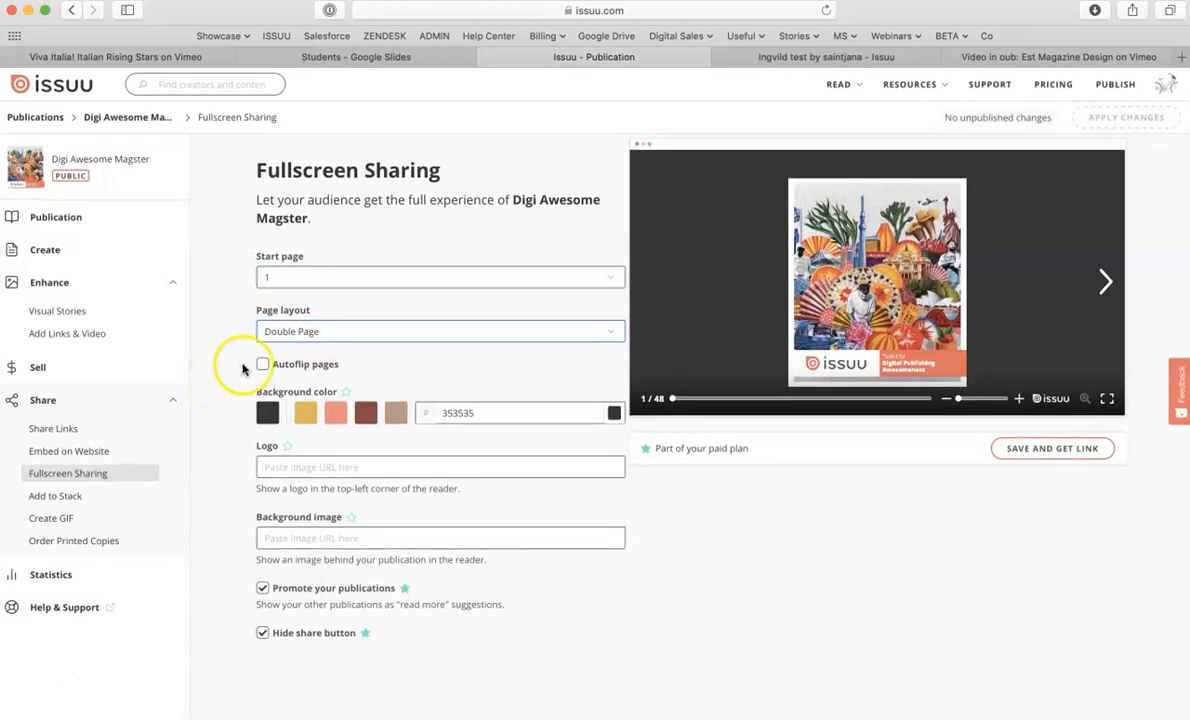
left_click(276, 467)
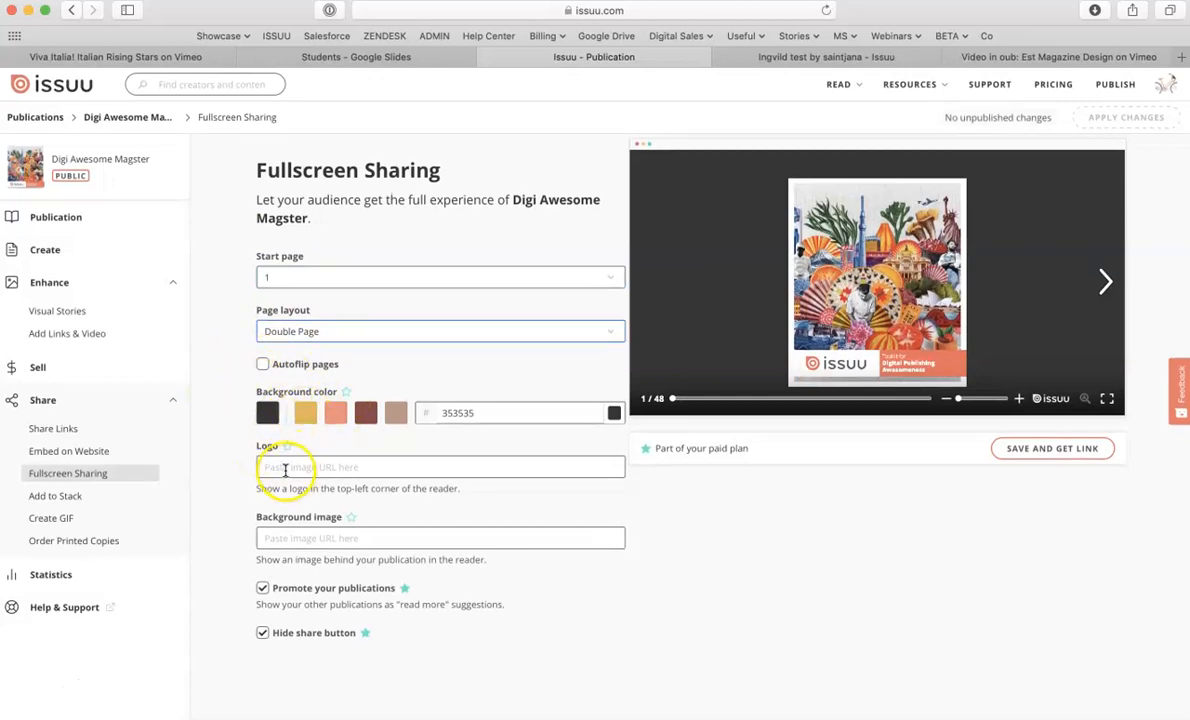
left_click(300, 537)
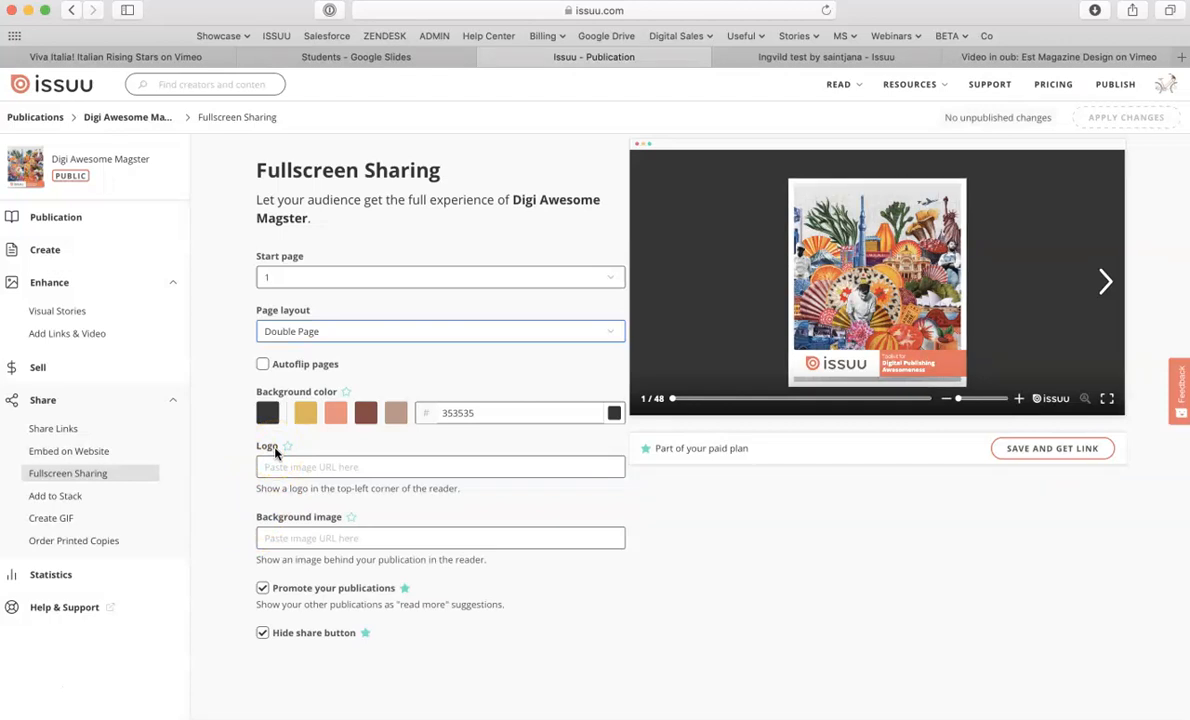
left_click(263, 589)
left_click(263, 589)
- Save the fullscreen settings and get the sharing link
left_click(1030, 450)
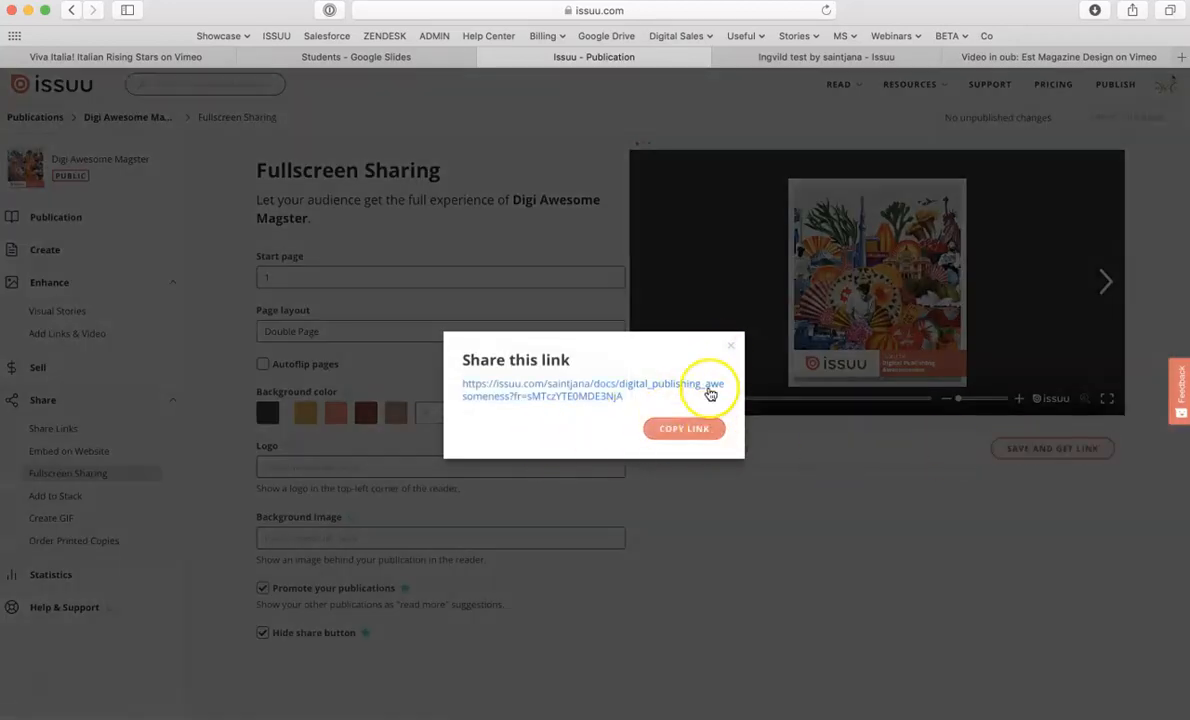
left_click(731, 346)
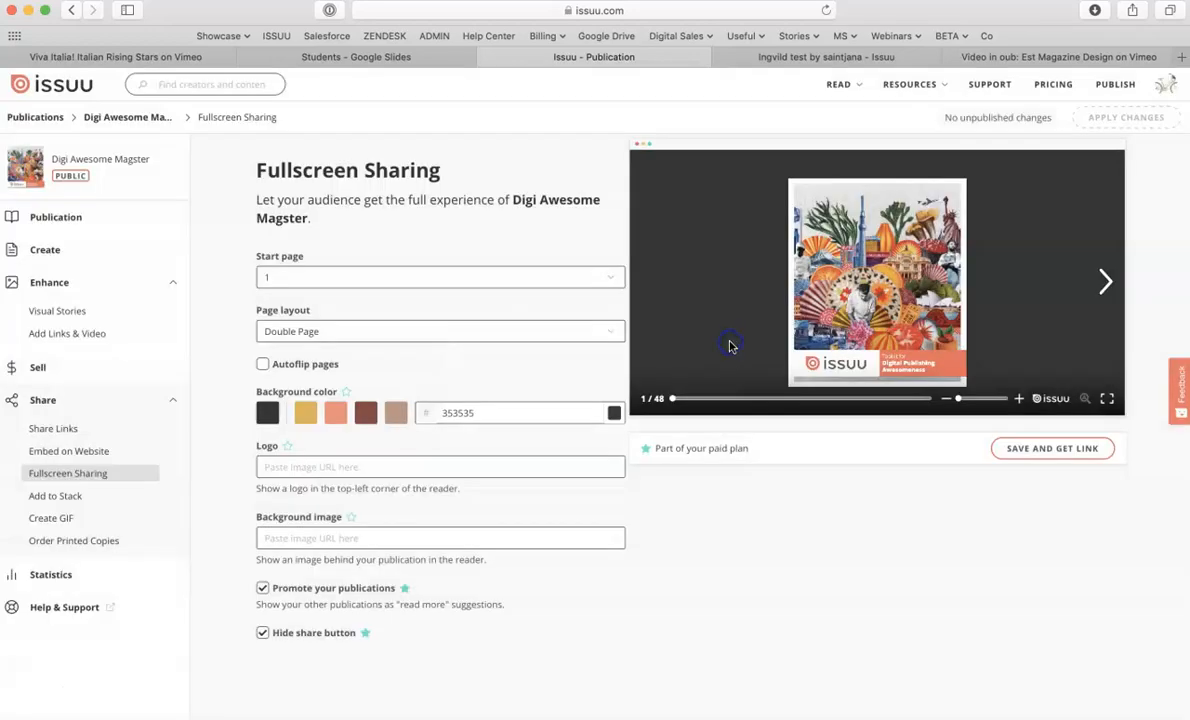
- Page through the first spreads of the live publication in its reader tab
left_click(831, 57)
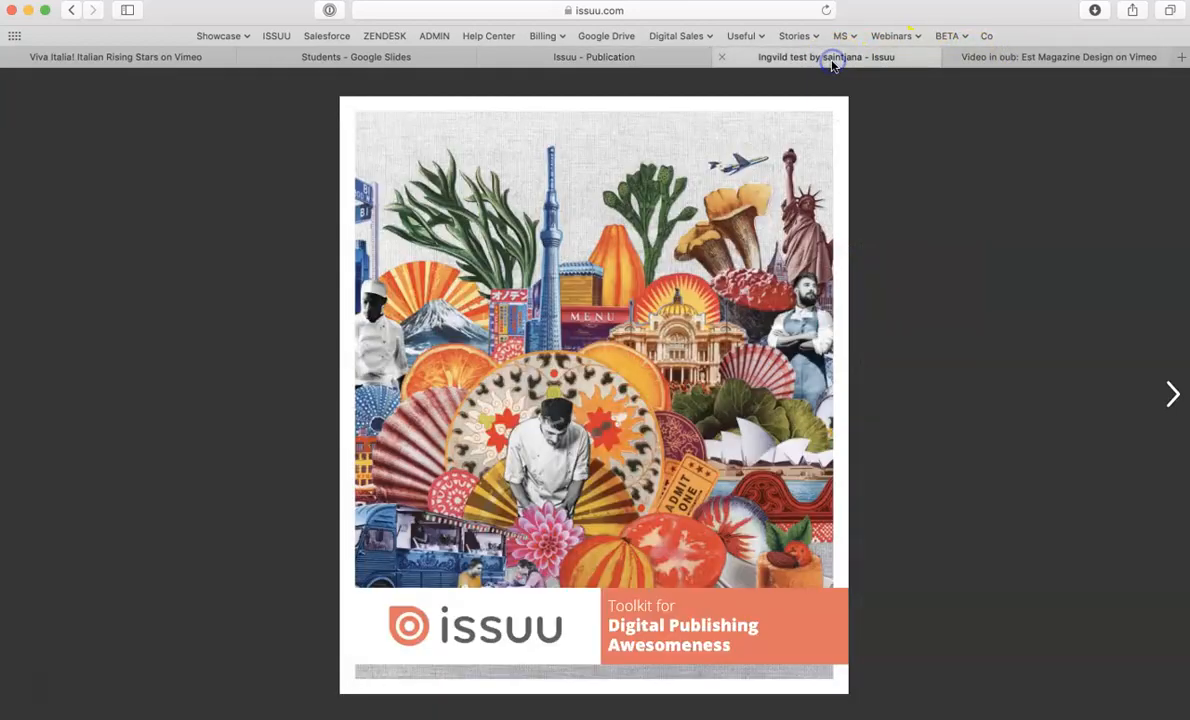
left_click(1170, 393)
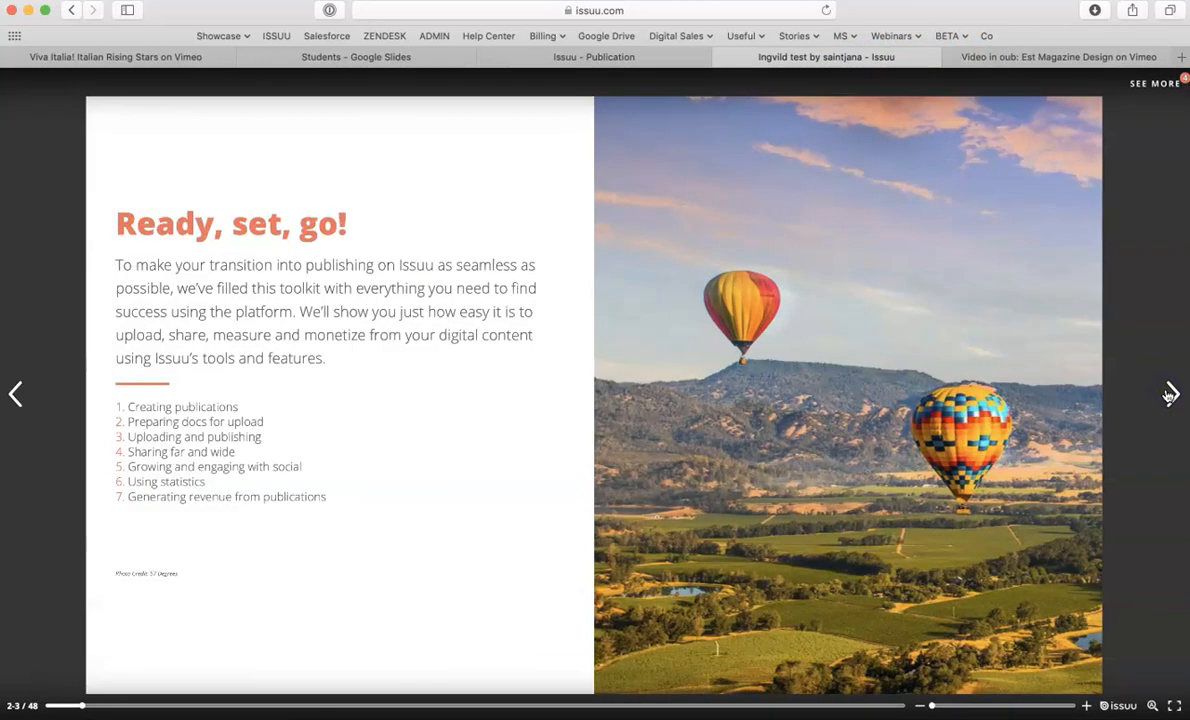
left_click(17, 393)
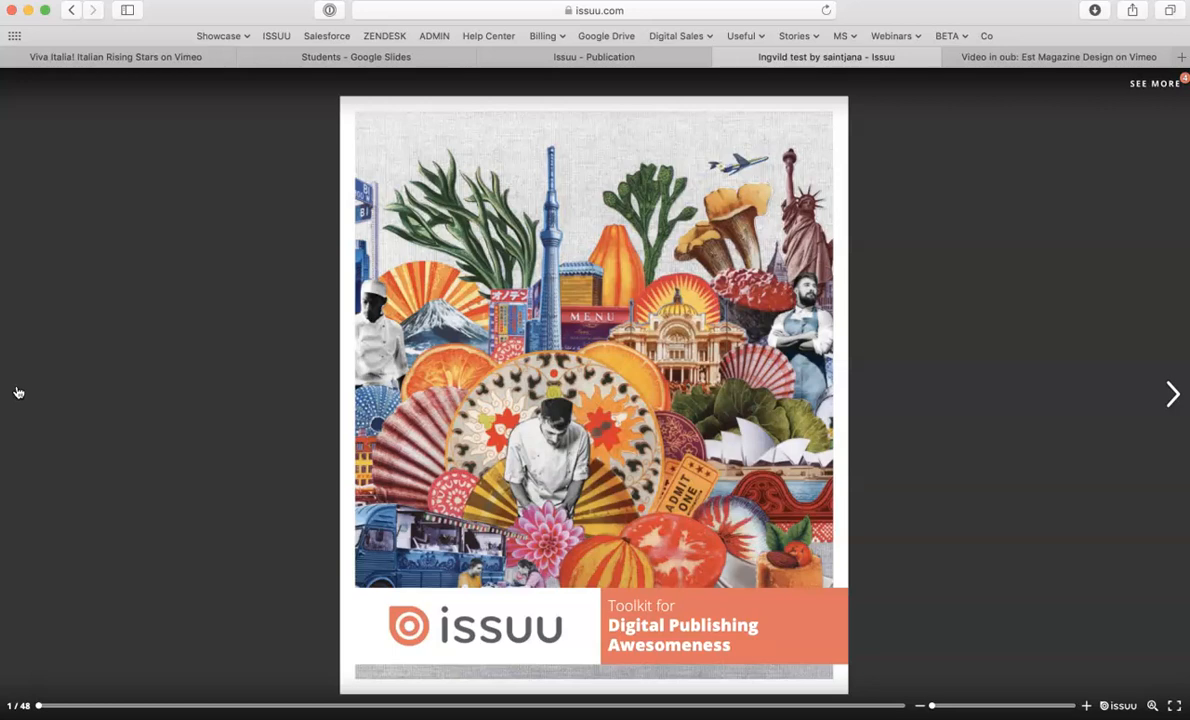
key("Right")
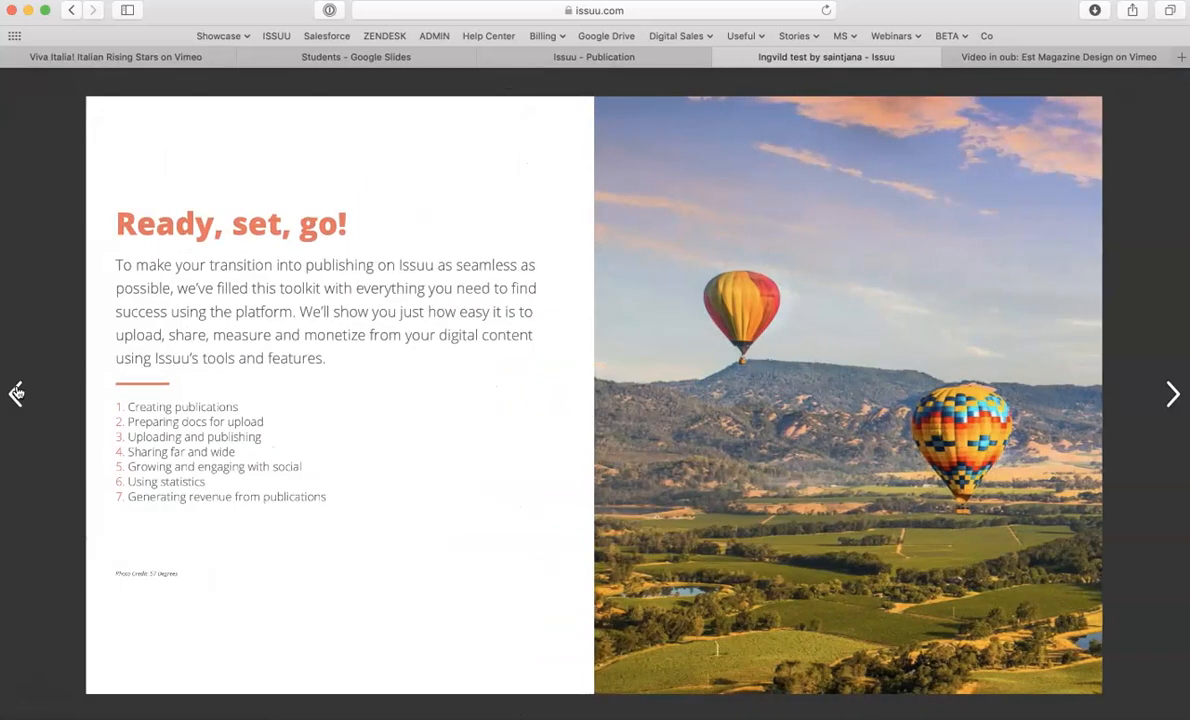
left_click(16, 392)
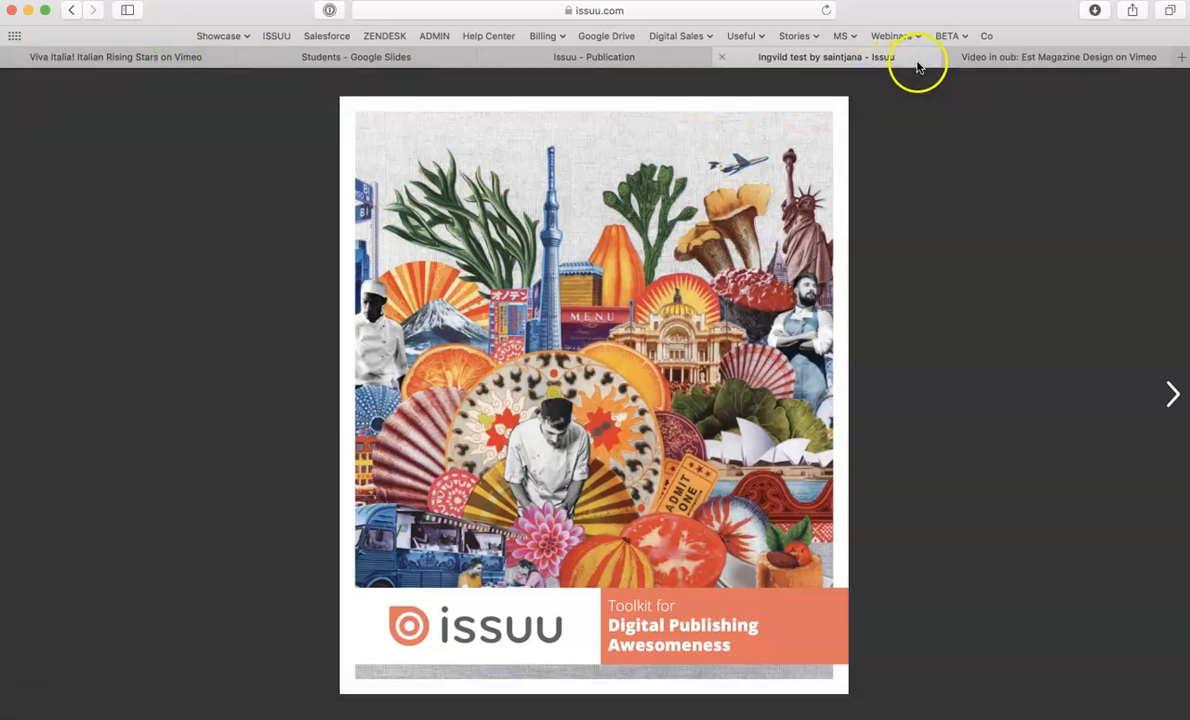
- Check the Students slide deck and return to the publication's Fullscreen Sharing settings
left_click(428, 60)
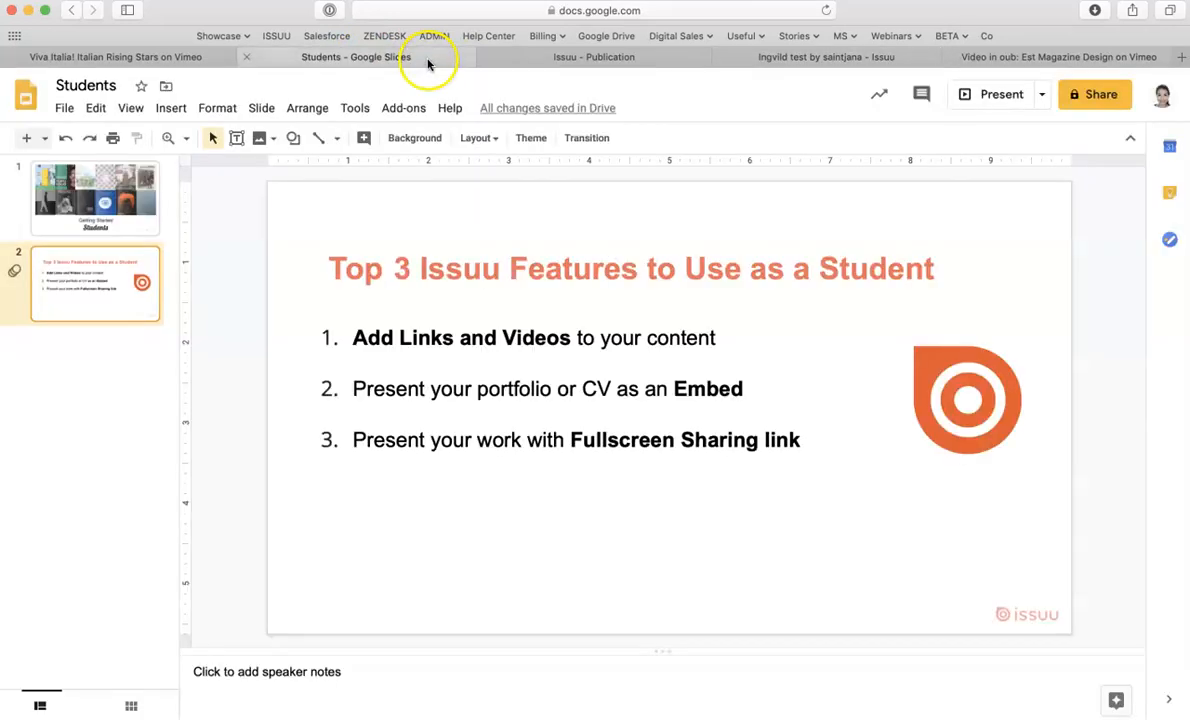
left_click(546, 56)
mouse_move(905, 84)
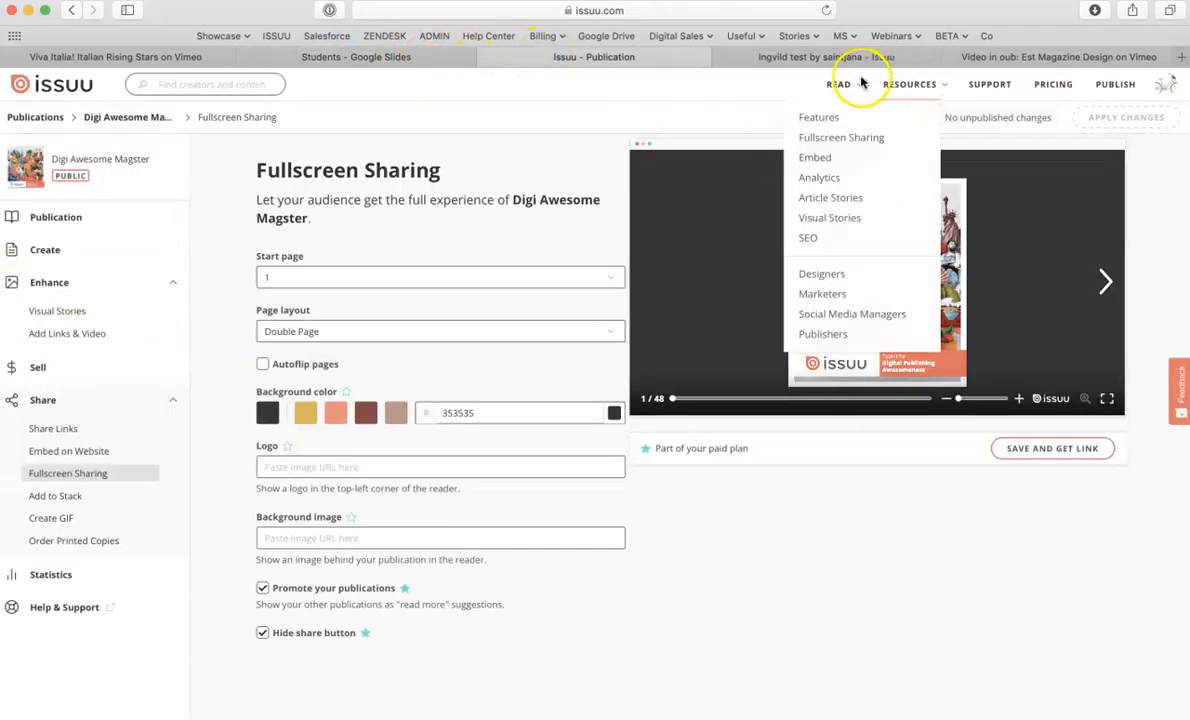
- Open the Issuu Help Center in a new tab from the Support link
left_click(990, 85)
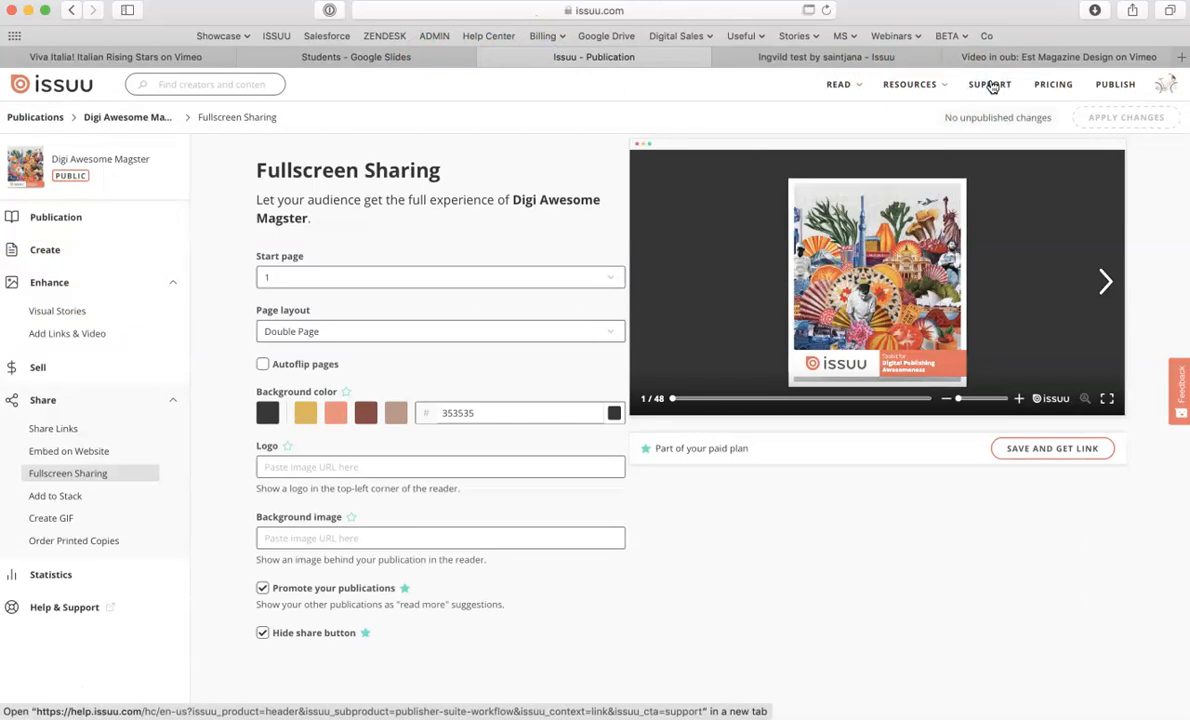
left_click(988, 89)
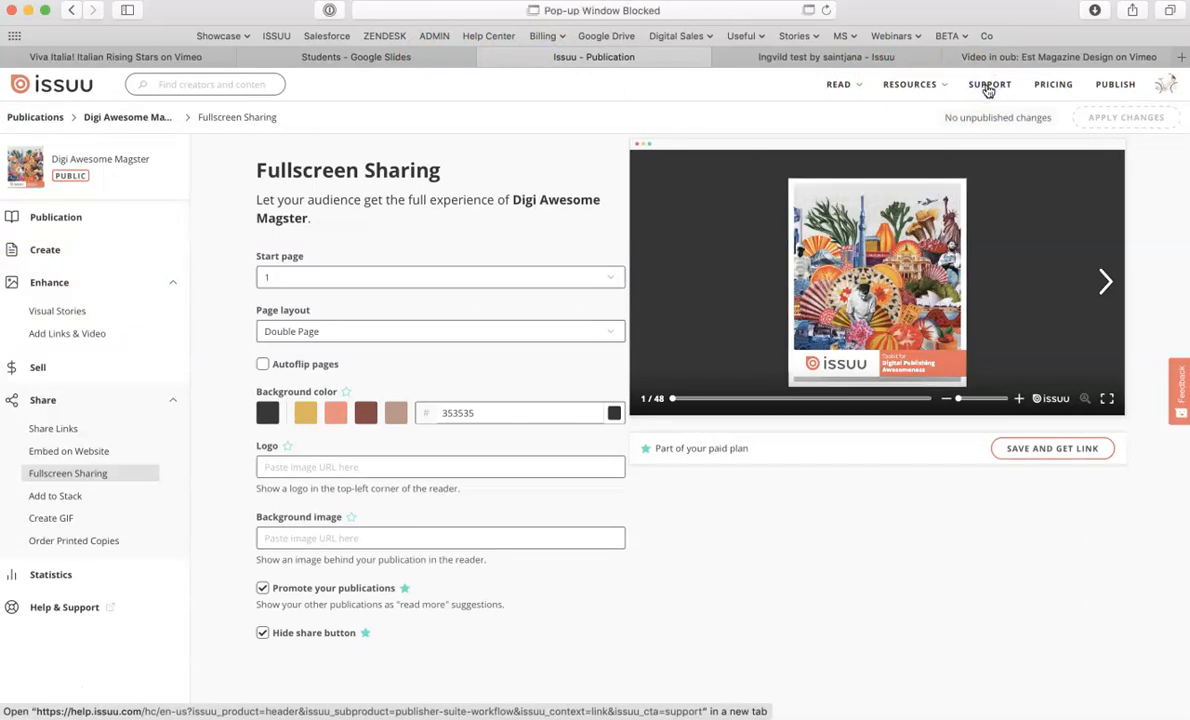
left_click(808, 10)
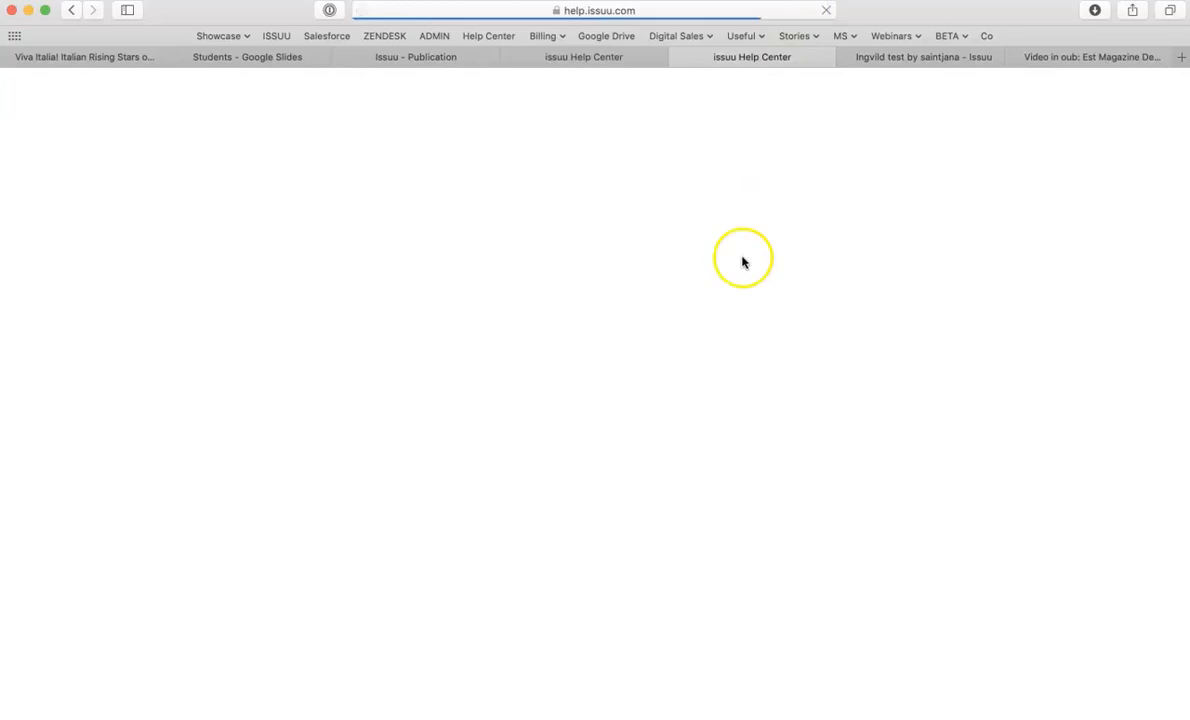
- Open the Publish Content category from the Help Center's topic list
scroll(778, 598, "down", 6)
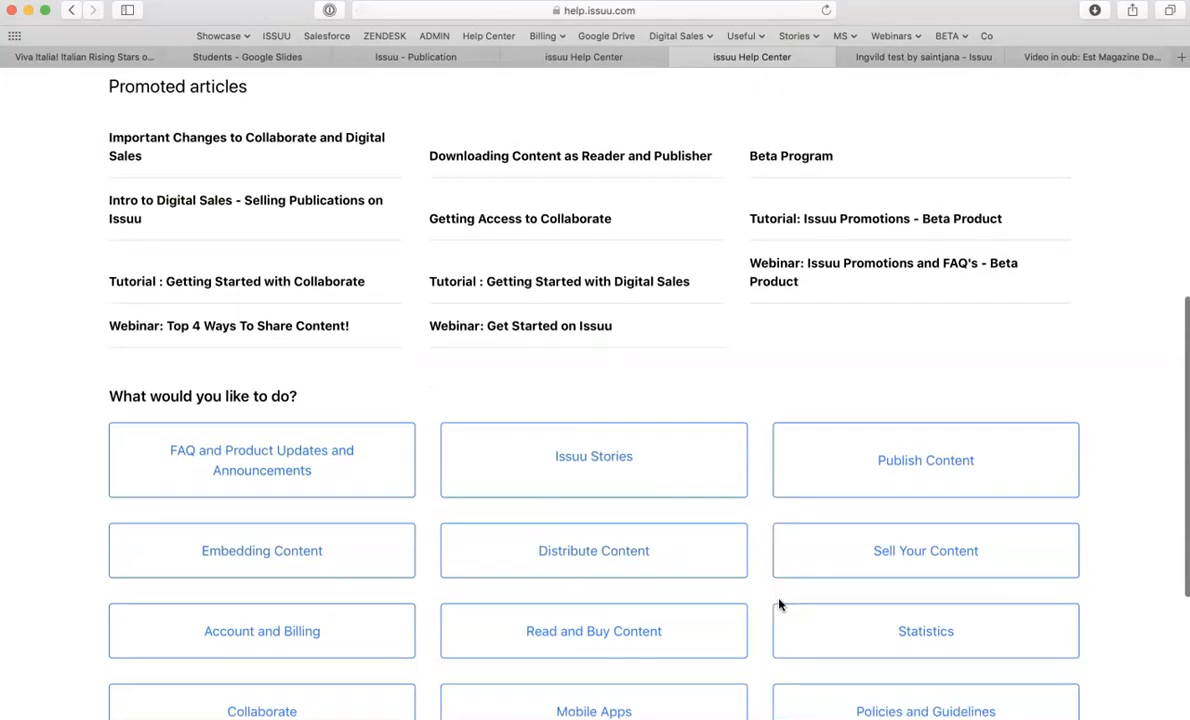
scroll(779, 604, "down", 3)
scroll(1080, 474, "down", 1)
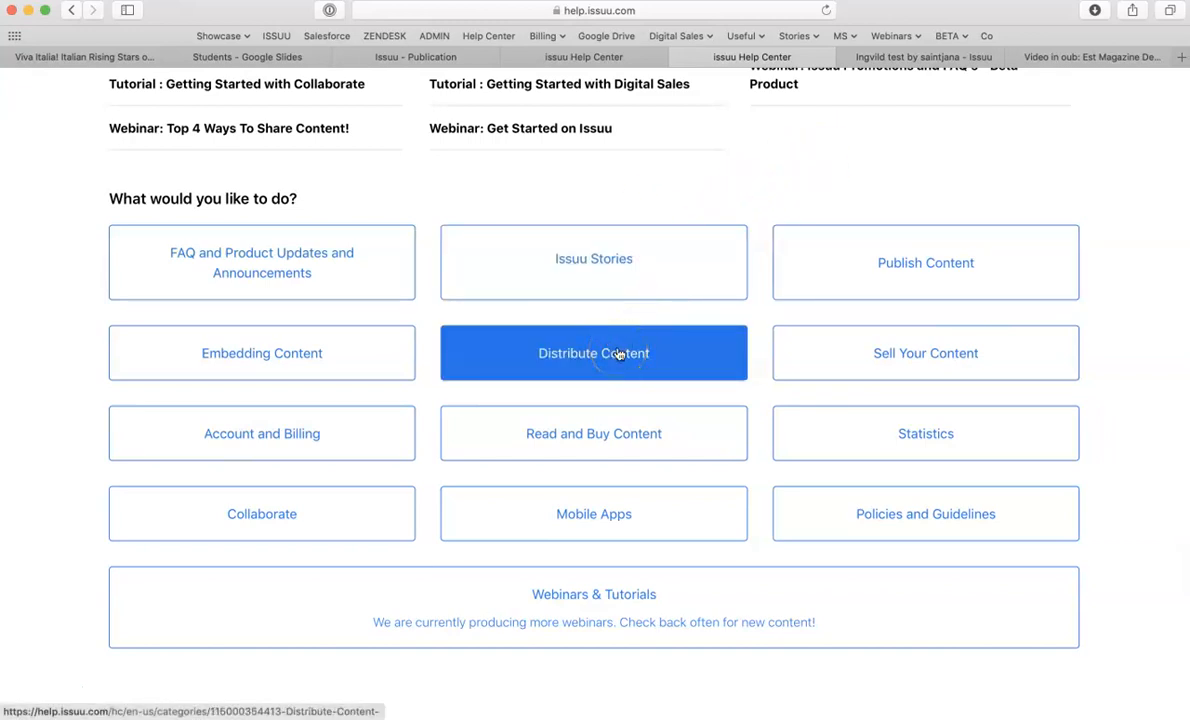
left_click(825, 260)
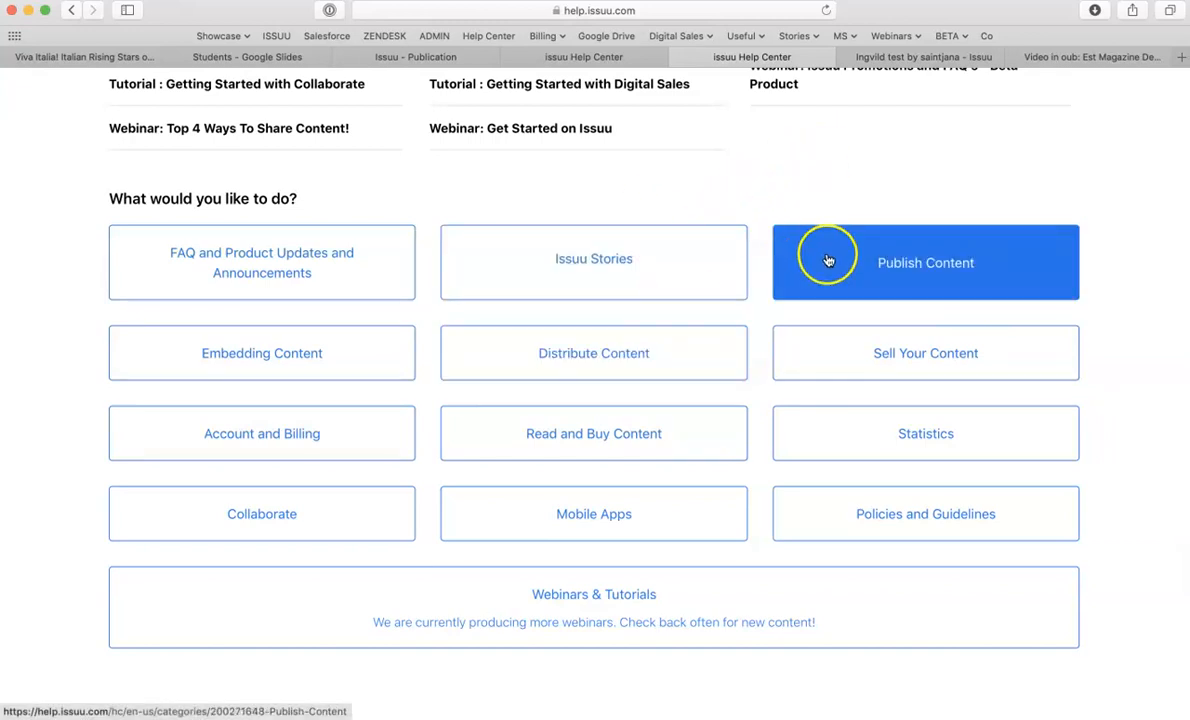
left_click(632, 513)
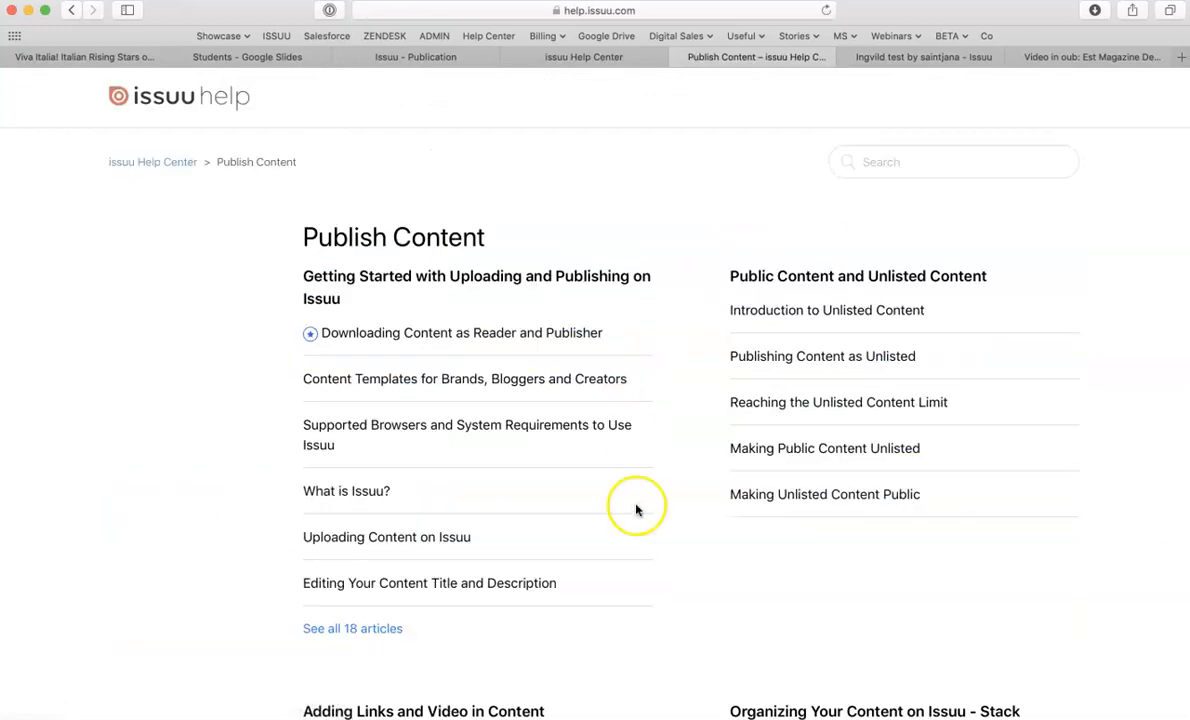
- Browse the Publish Content articles, including the Adding Links and Video in Content section, then go back to the Help Center home
scroll(634, 512, "down", 5)
scroll(636, 511, "up", 3)
scroll(636, 511, "down", 5)
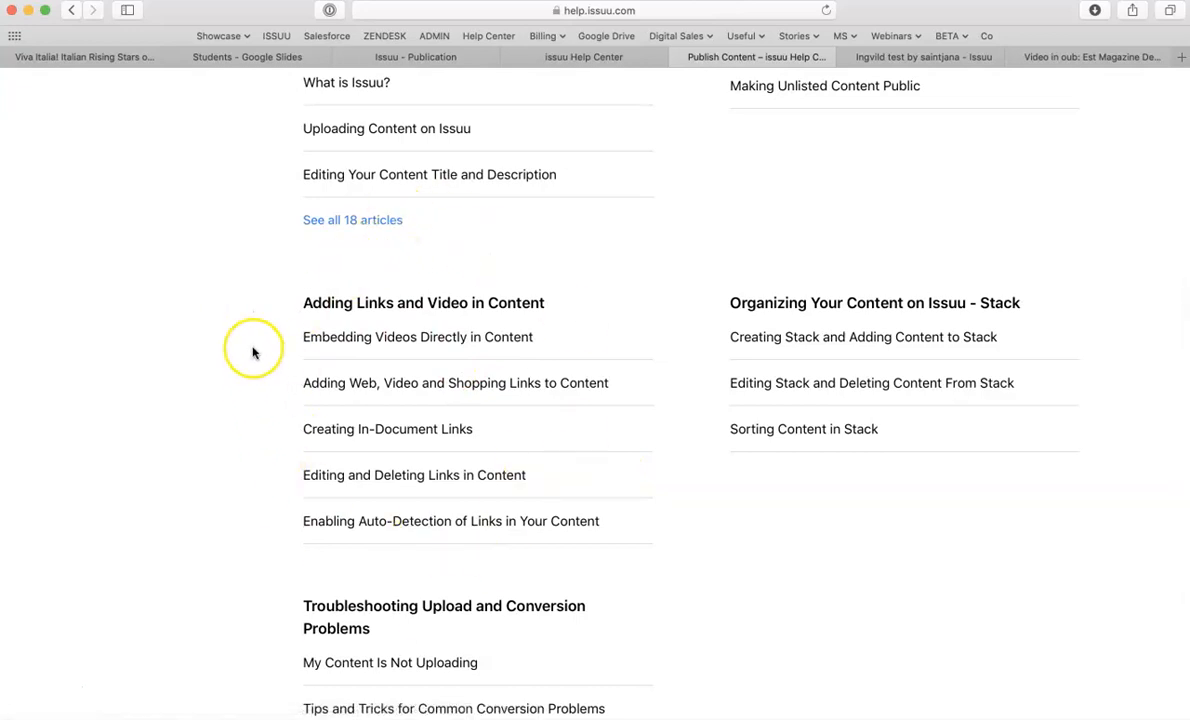
scroll(252, 350, "up", 5)
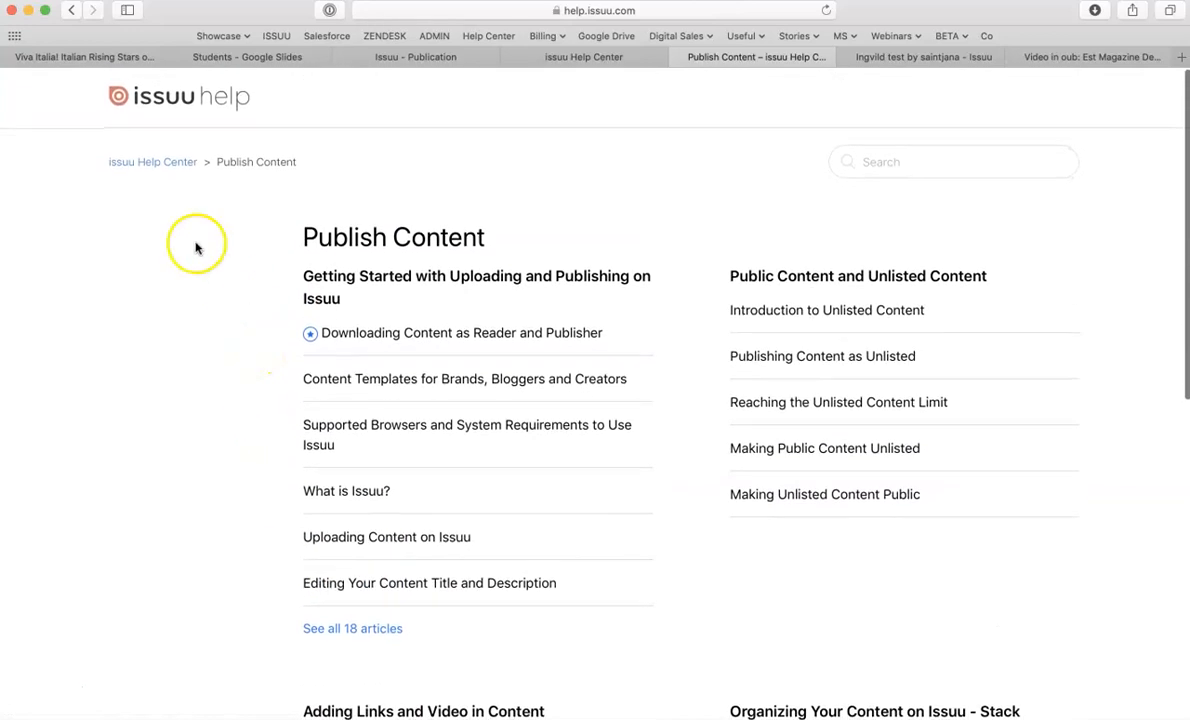
left_click(70, 11)
- Switch to the live publication's reader tab
scroll(87, 297, "up", 5)
scroll(87, 297, "down", 5)
scroll(87, 297, "up", 1)
scroll(87, 297, "up", 5)
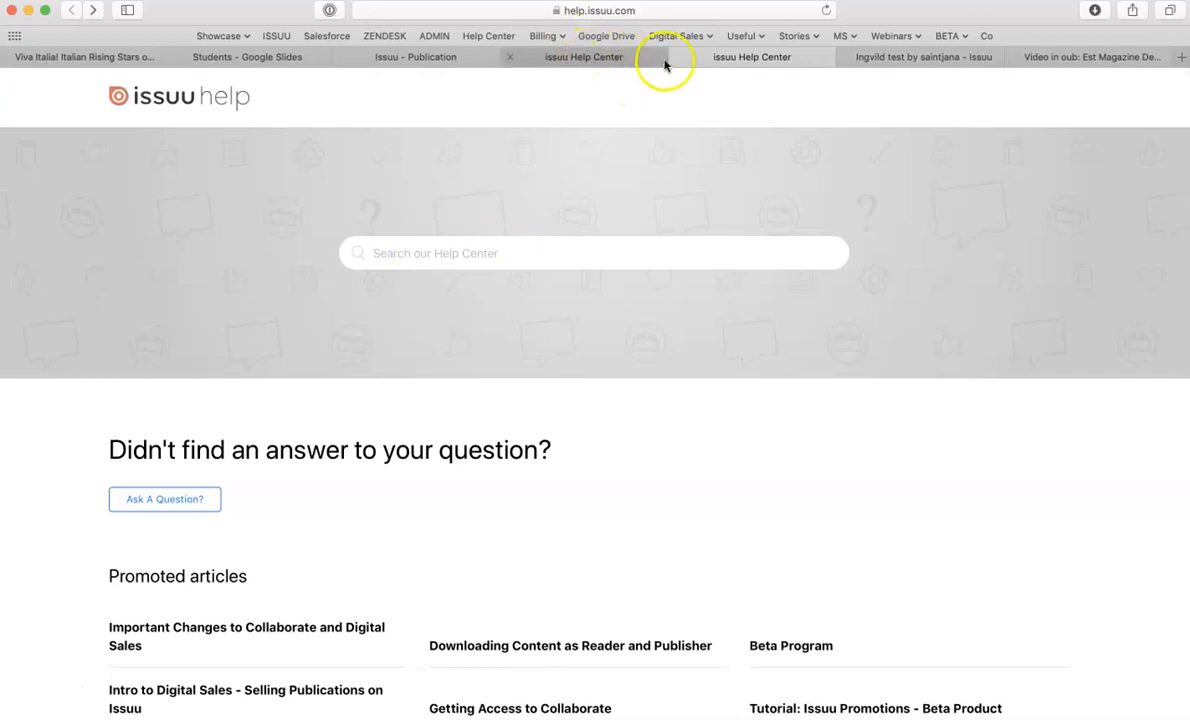
left_click(879, 57)
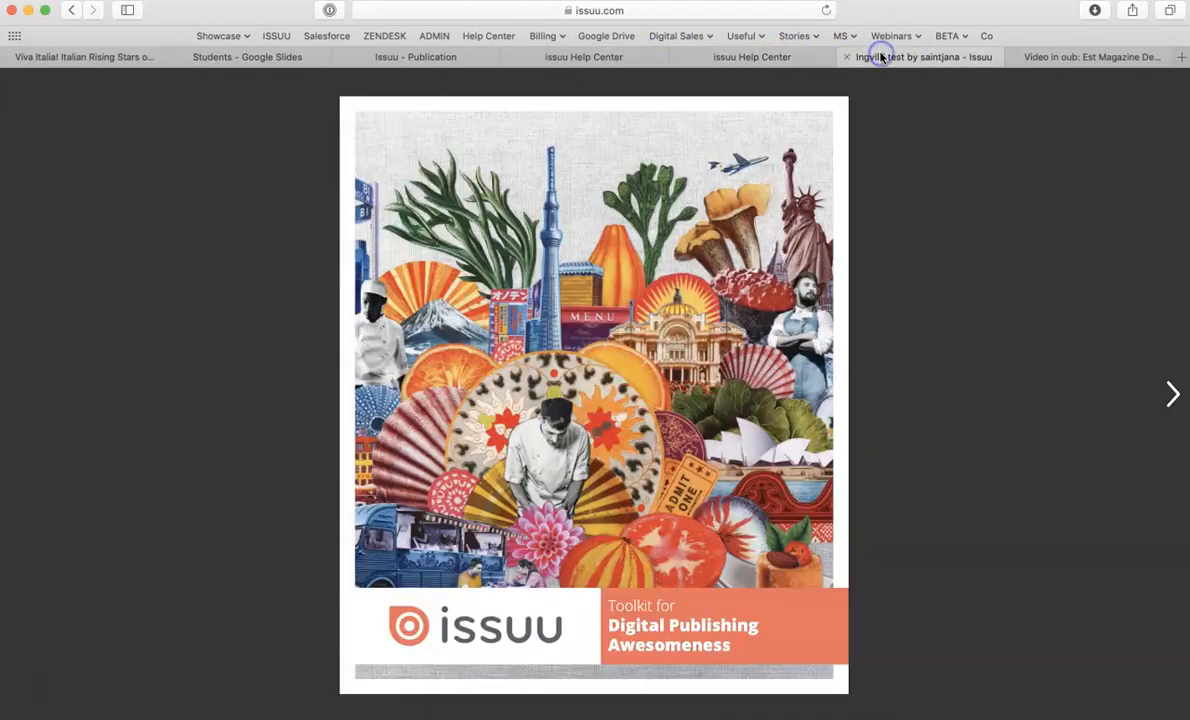